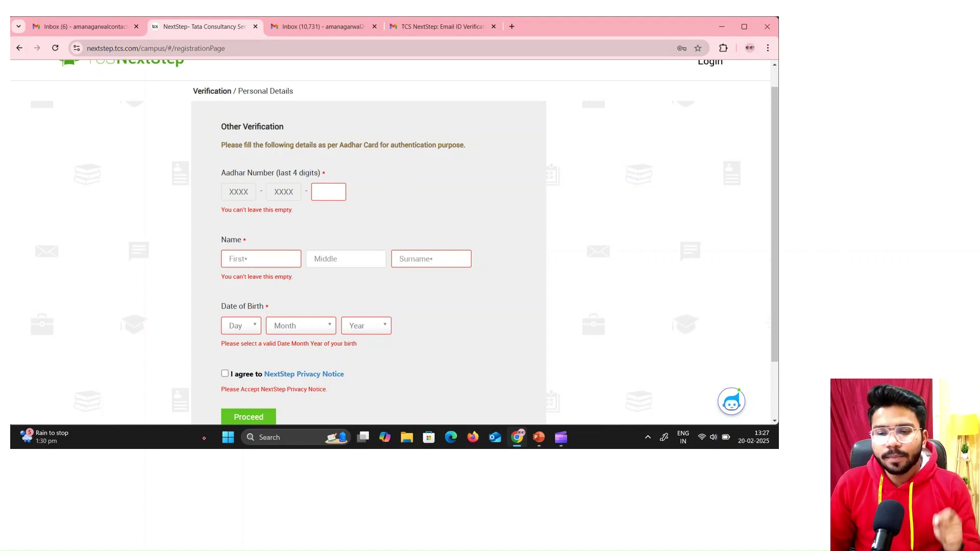
# Step: Handwrite the note "Personal Email" below the registration form screenshot and underline it
pyautogui.moveTo(136, 459)
pyautogui.mouseDown()
pyautogui.moveTo(134, 482)
pyautogui.moveTo(139, 472)
pyautogui.moveTo(188, 499)
pyautogui.mouseUp()
pyautogui.moveTo(188, 491); pyautogui.dragTo(386, 486)
pyautogui.moveTo(290, 508); pyautogui.dragTo(382, 494)
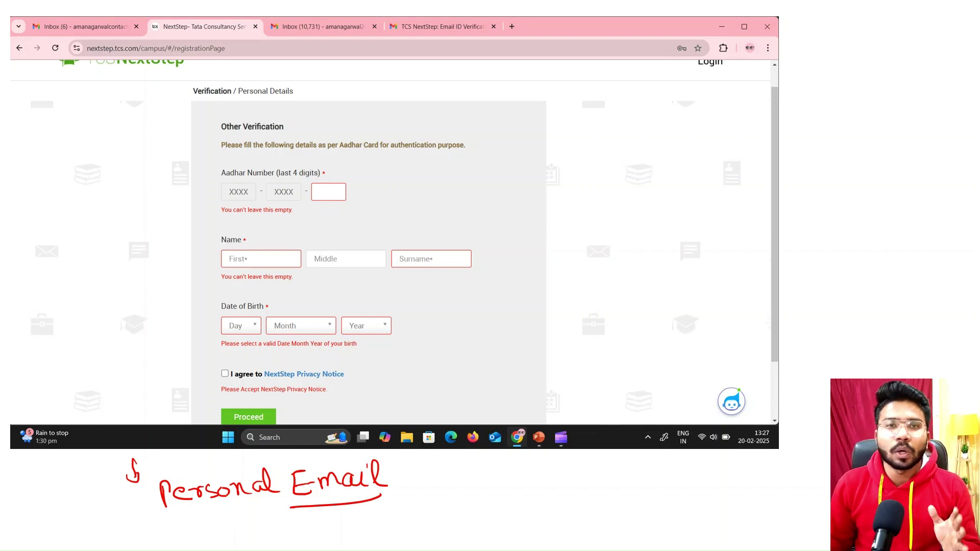
pyautogui.moveTo(133, 524); pyautogui.dragTo(303, 520)
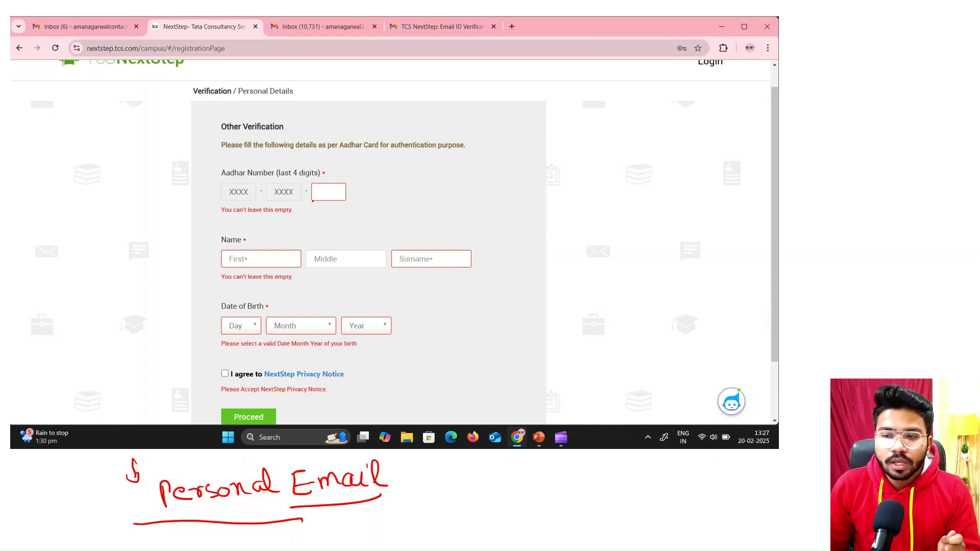
# Step: Mark the Aadhar number field with an arrow and add pen marks beside the privacy notice agreement and Proceed
pyautogui.moveTo(355, 189); pyautogui.dragTo(393, 191)
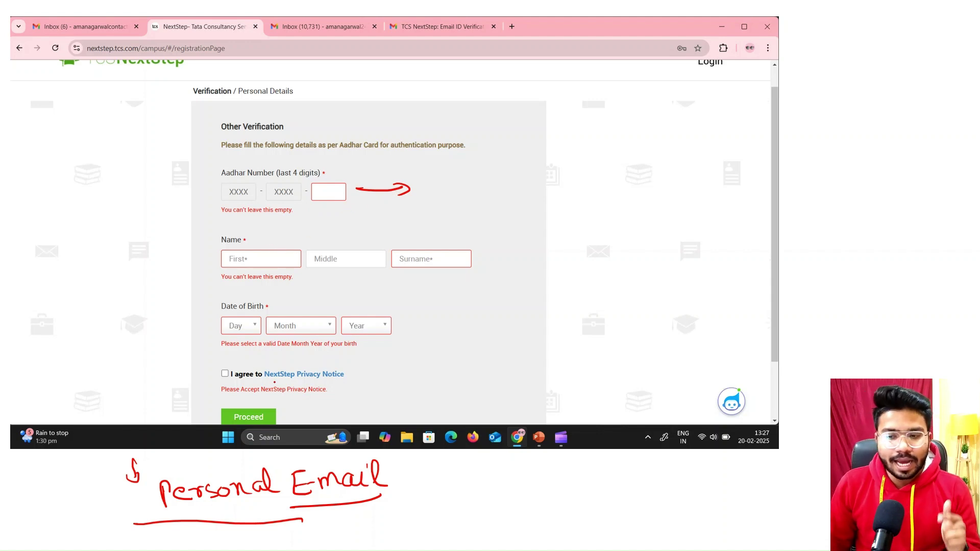
pyautogui.moveTo(363, 369); pyautogui.dragTo(391, 367)
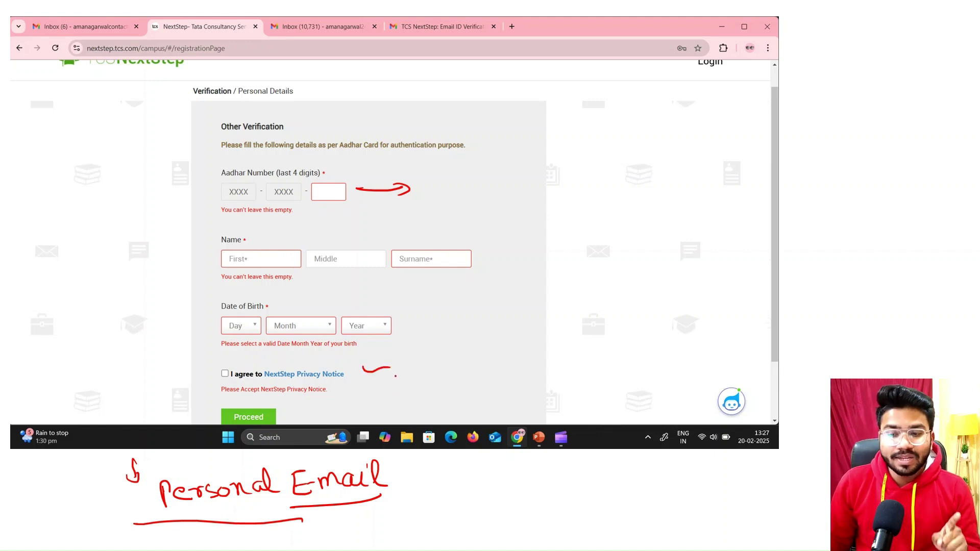
pyautogui.moveTo(295, 406); pyautogui.dragTo(315, 403)
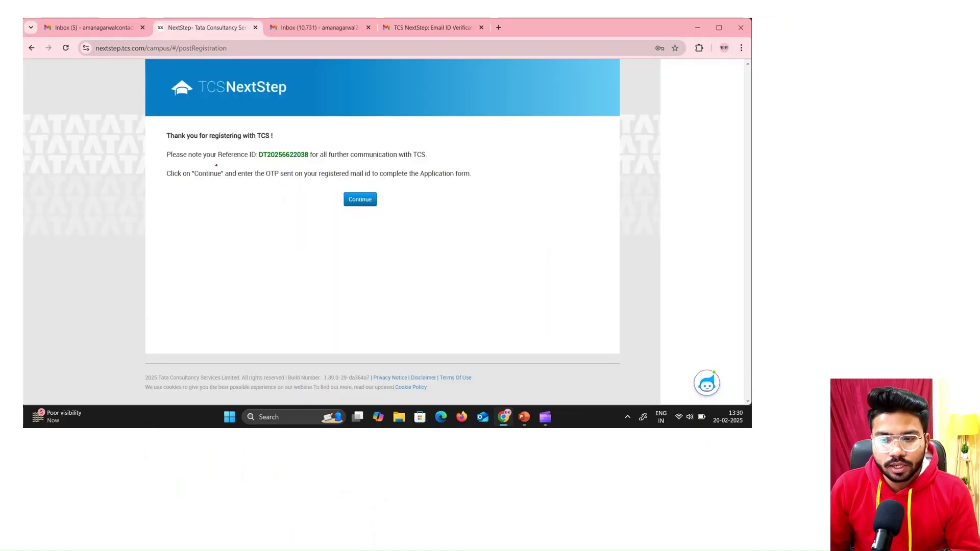
# Step: Underline the Reference ID on the registration confirmation and add handwritten annotations leading from it below the text
pyautogui.moveTo(218, 166)
pyautogui.mouseDown()
pyautogui.moveTo(301, 159)
pyautogui.moveTo(255, 162)
pyautogui.moveTo(117, 230)
pyautogui.moveTo(140, 223)
pyautogui.mouseUp()
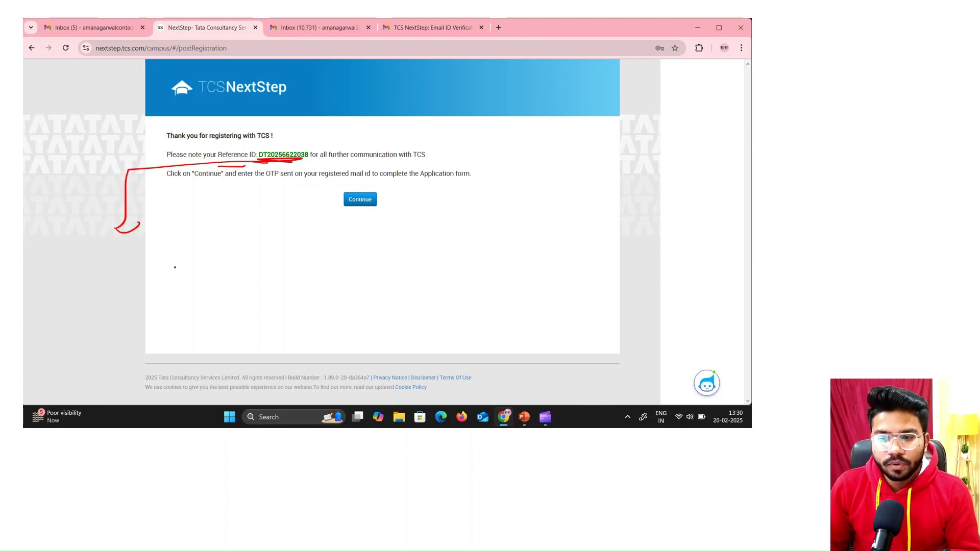
pyautogui.moveTo(165, 264)
pyautogui.mouseDown()
pyautogui.moveTo(178, 278)
pyautogui.moveTo(203, 263)
pyautogui.moveTo(214, 282)
pyautogui.moveTo(239, 291)
pyautogui.moveTo(243, 278)
pyautogui.mouseUp()
pyautogui.moveTo(230, 227)
pyautogui.mouseDown()
pyautogui.moveTo(301, 255)
pyautogui.moveTo(232, 227)
pyautogui.mouseUp()
pyautogui.moveTo(173, 249); pyautogui.dragTo(266, 249)
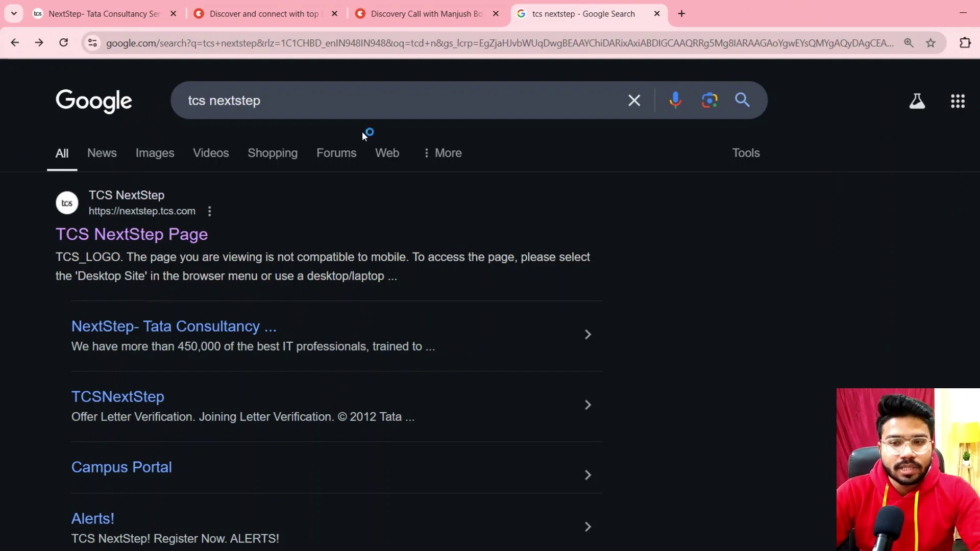
# Step: Open the TCS NextStep Page from the search results and bring up its registered candidates login form
pyautogui.click(175, 242)
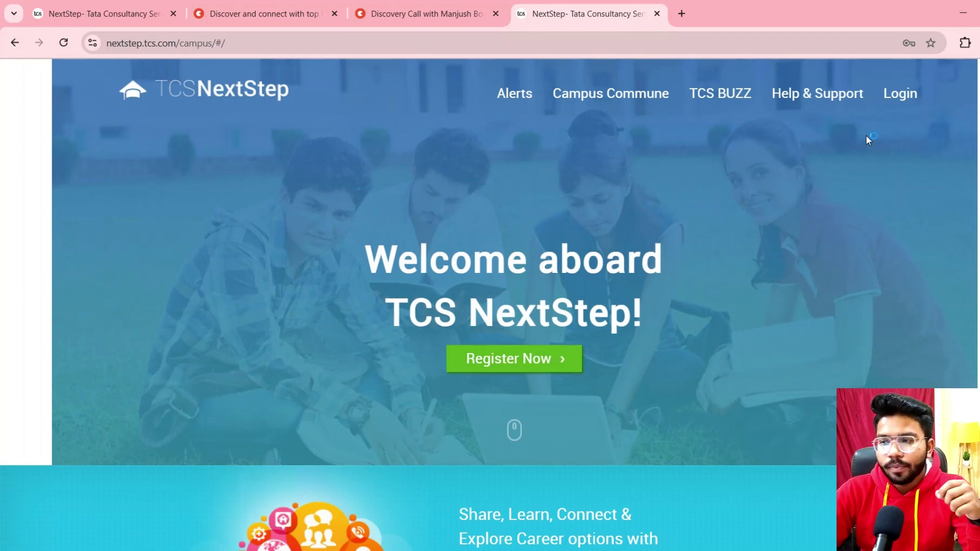
pyautogui.click(901, 98)
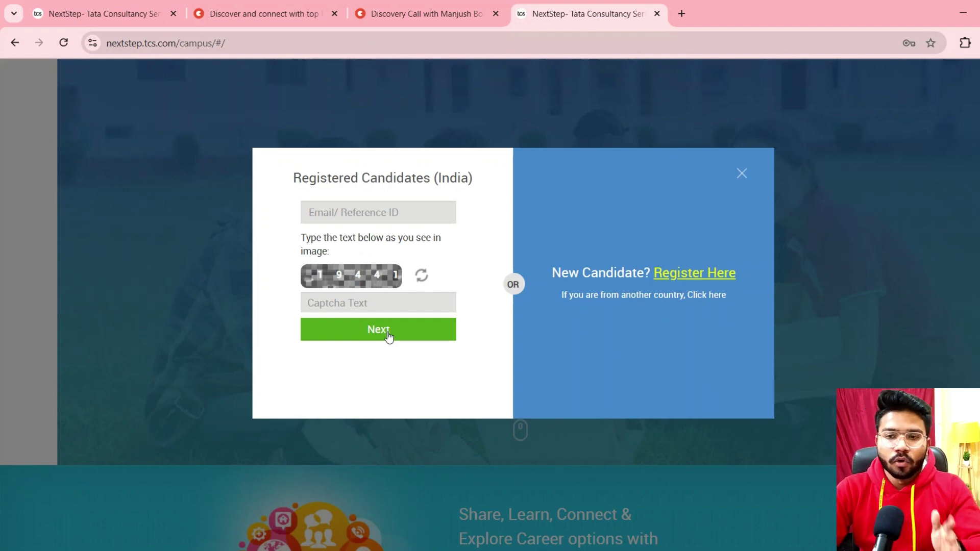
# Step: Switch to the signed-in application form and highlight the reference ID beside the candidate's name
pyautogui.click(90, 24)
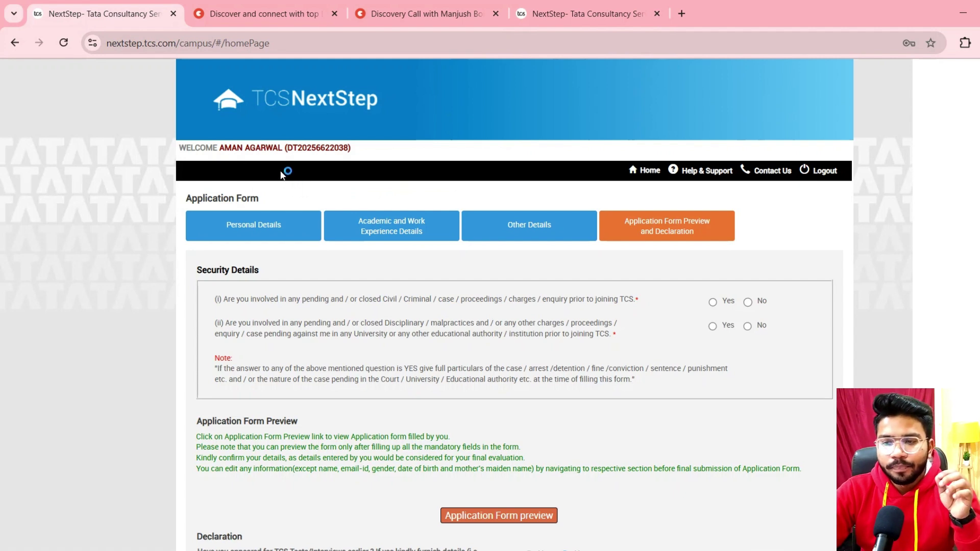
pyautogui.moveTo(283, 148); pyautogui.dragTo(359, 148)
pyautogui.click(359, 148)
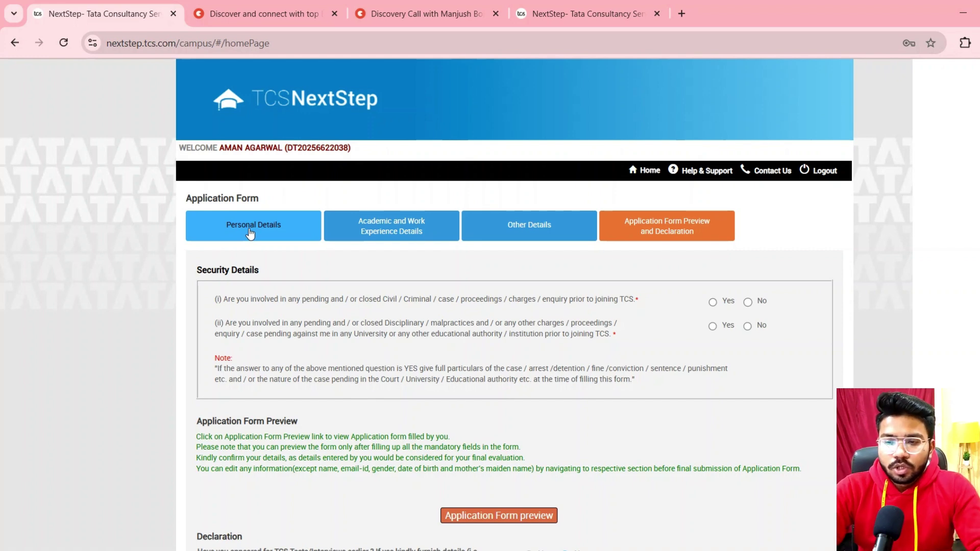
# Step: Open the Personal Details section of the application form and review its fields
pyautogui.click(249, 234)
pyautogui.scroll(-2, 384, 349)
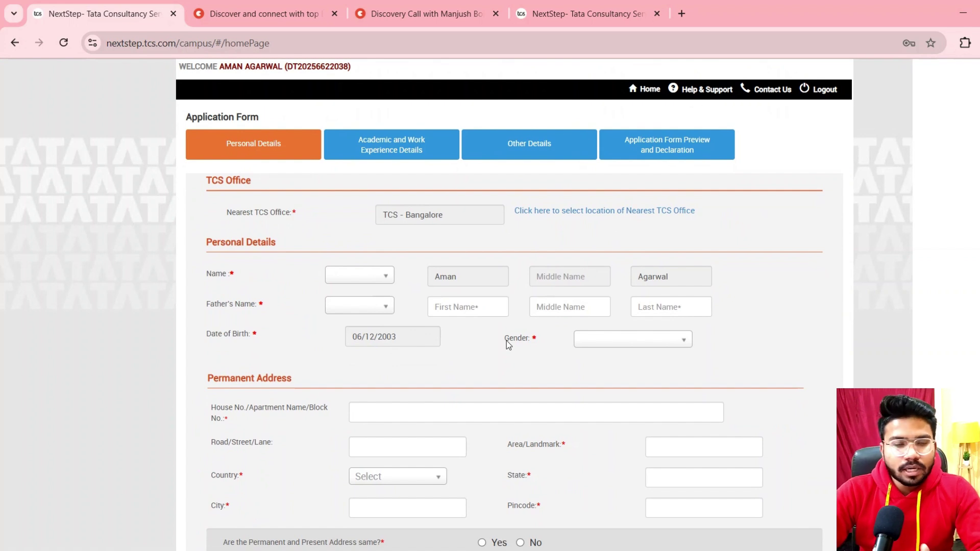
pyautogui.scroll(2, 506, 341)
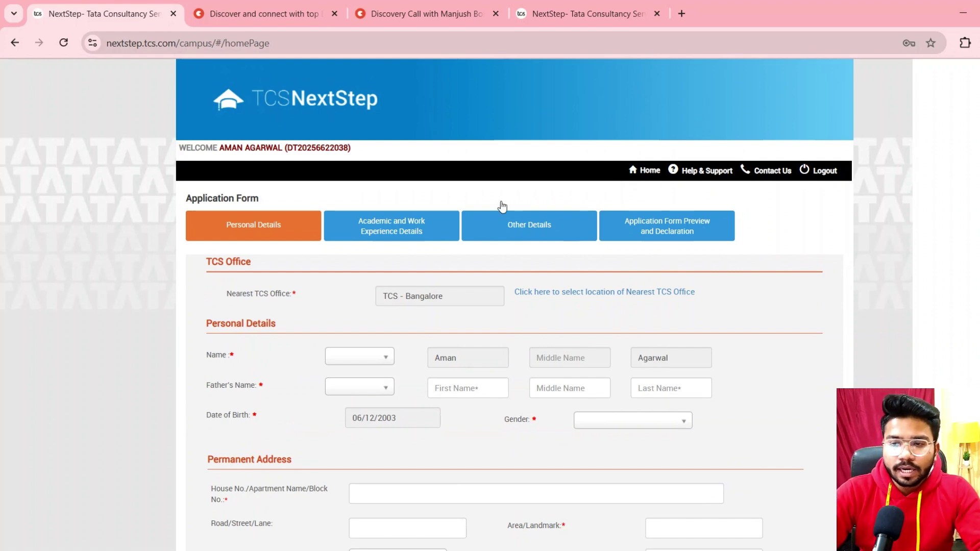
# Step: Switch to the Topmate home page and browse its expert listings down past the premium picks and LinkedIn discovery sections
pyautogui.click(253, 23)
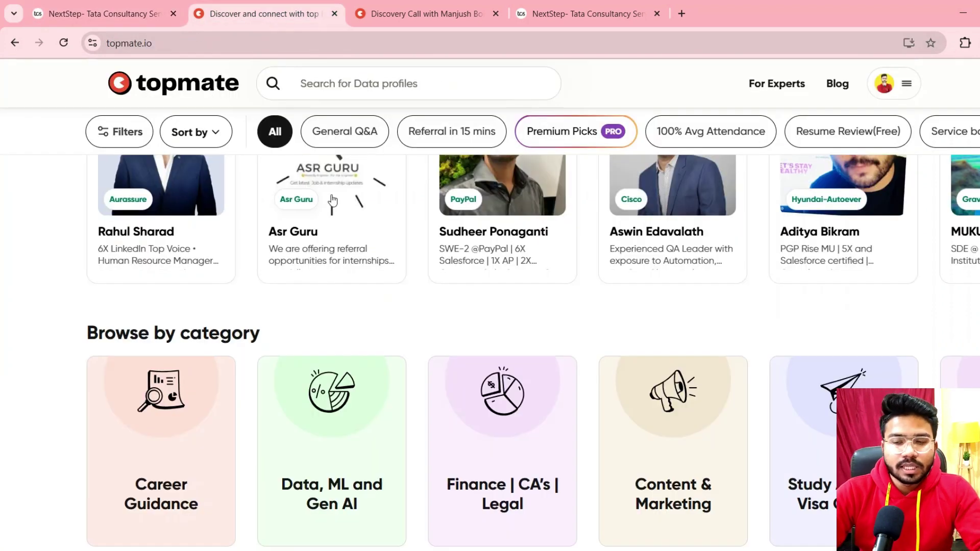
pyautogui.scroll(-15, 333, 198)
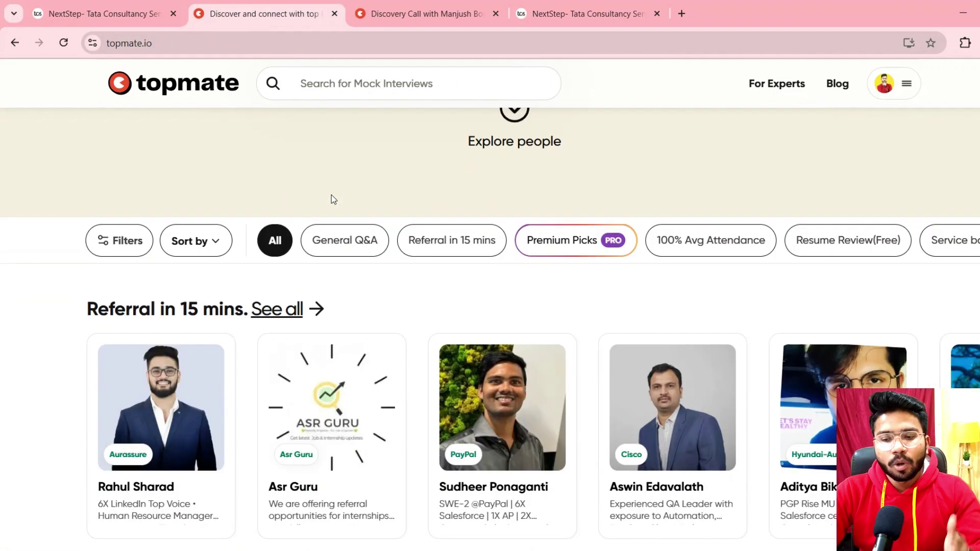
pyautogui.scroll(-10, 390, 321)
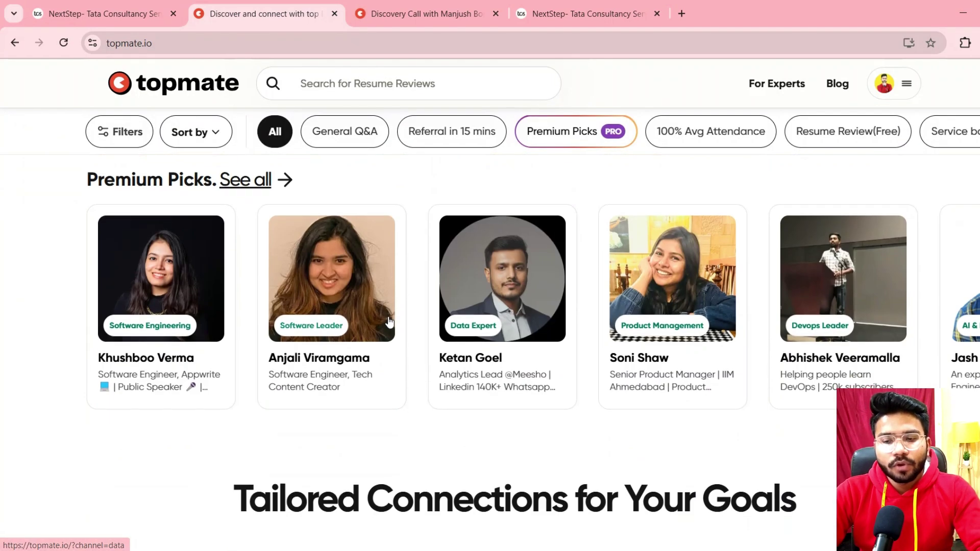
pyautogui.scroll(-10, 390, 317)
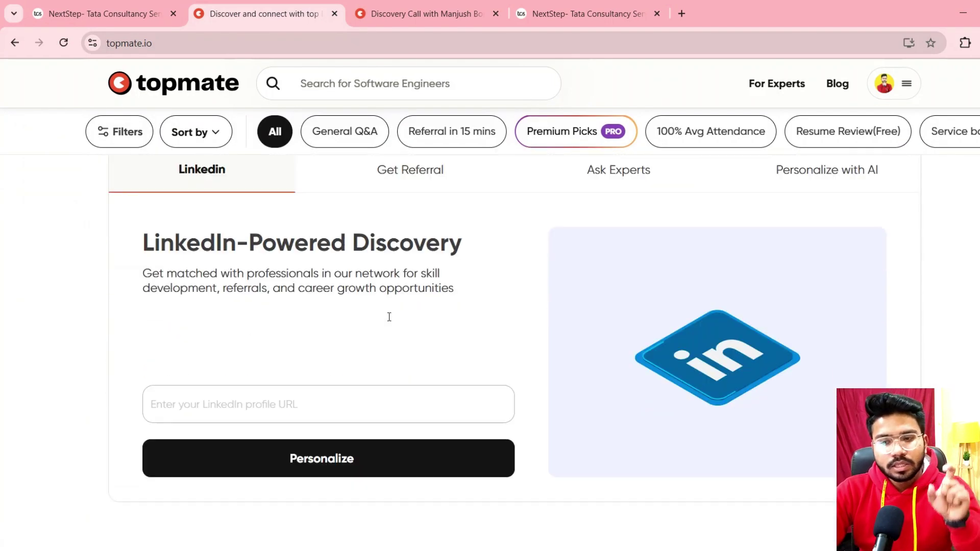
pyautogui.scroll(-10, 389, 322)
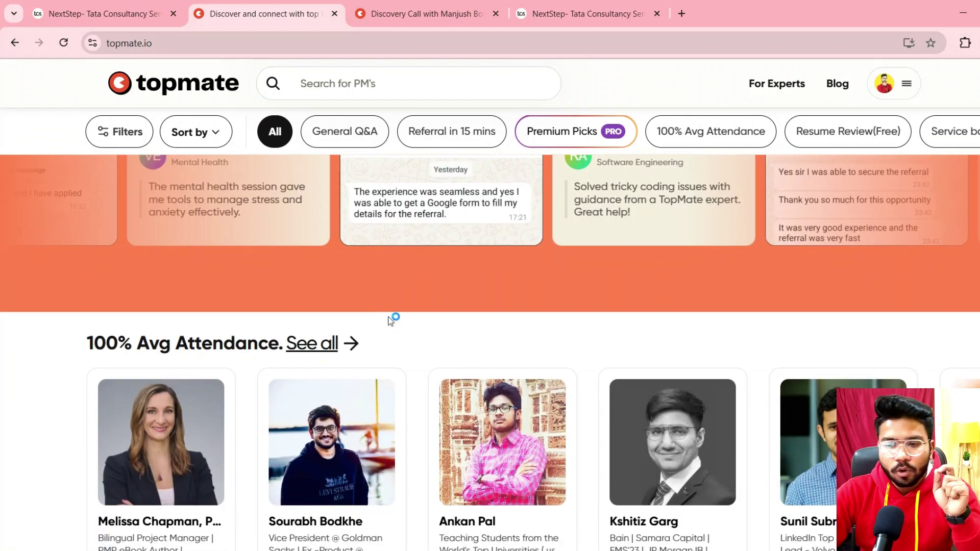
# Step: Browse the mentors under Resume Review(Free) and open the profile of the Software Engineer-2 at MasterCard
pyautogui.hscroll(-5, 263, 332)
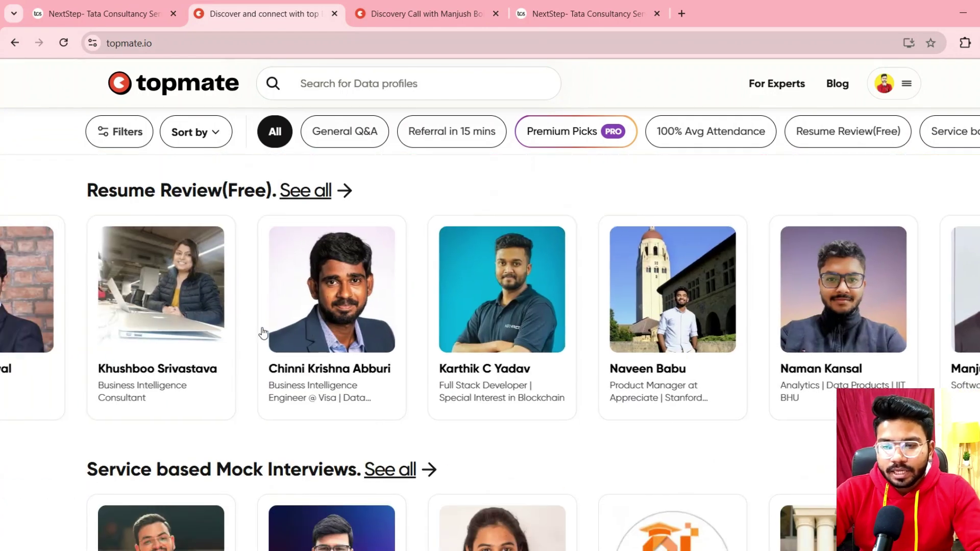
pyautogui.scroll(-1, 366, 321)
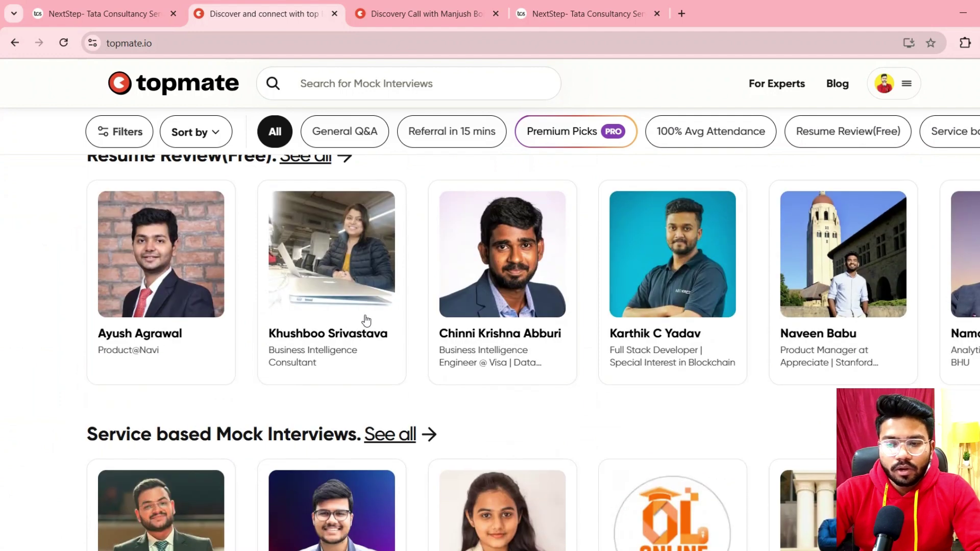
pyautogui.scroll(3, 367, 322)
pyautogui.hscroll(2, 543, 389)
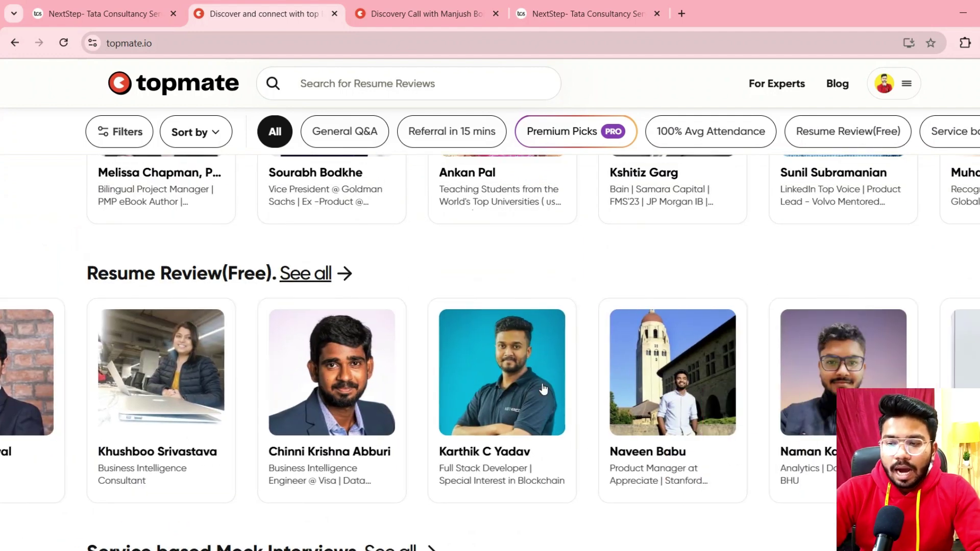
pyautogui.hscroll(7, 543, 388)
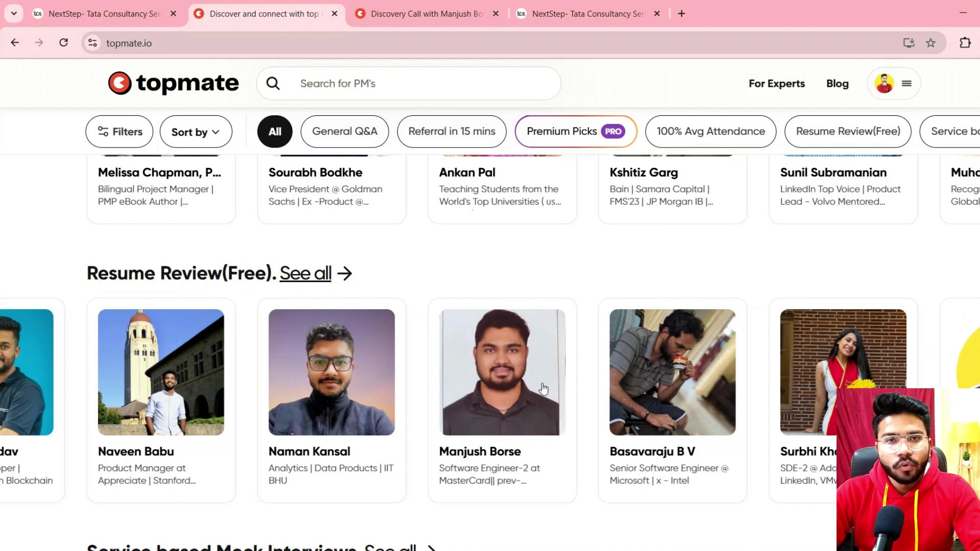
pyautogui.hscroll(2, 543, 389)
pyautogui.hscroll(-5, 543, 388)
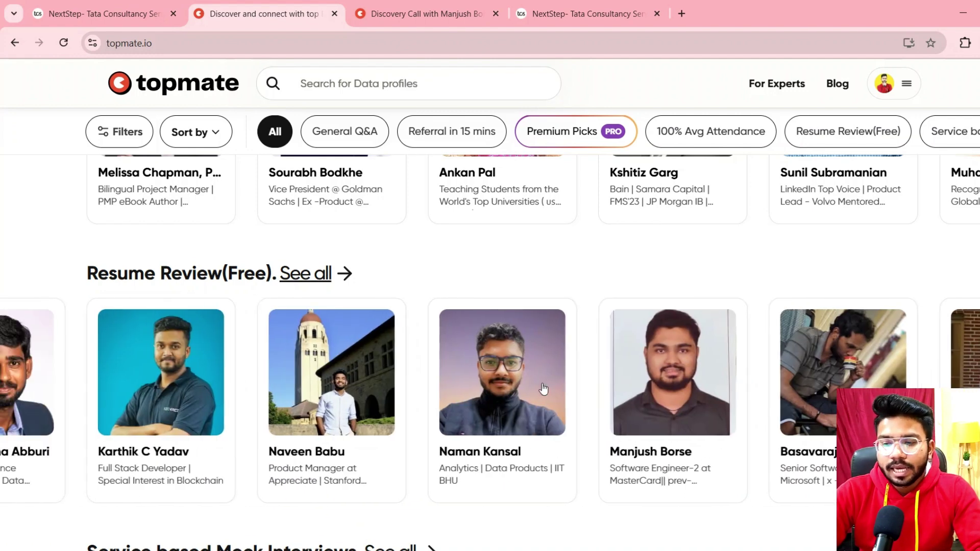
pyautogui.hscroll(-4, 543, 389)
pyautogui.hscroll(2, 543, 389)
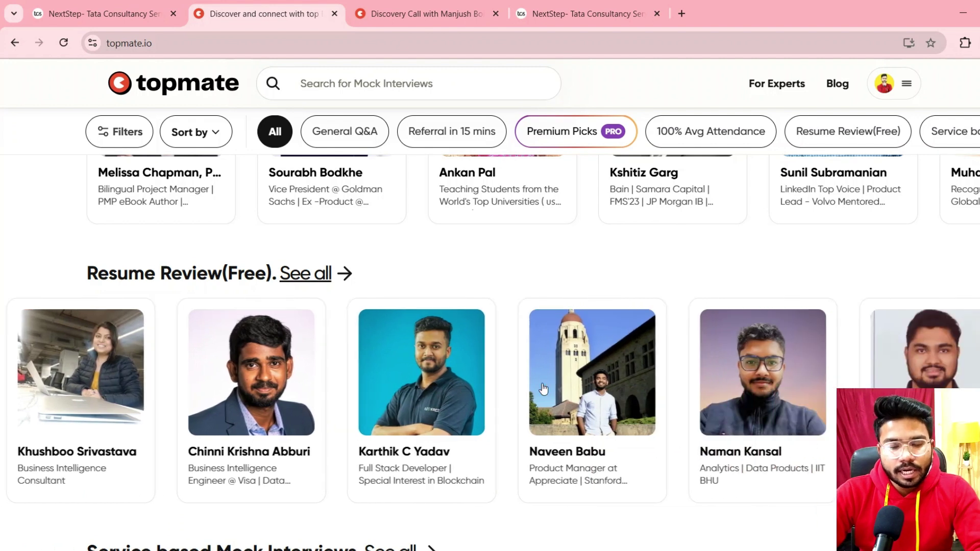
pyautogui.hscroll(1, 543, 389)
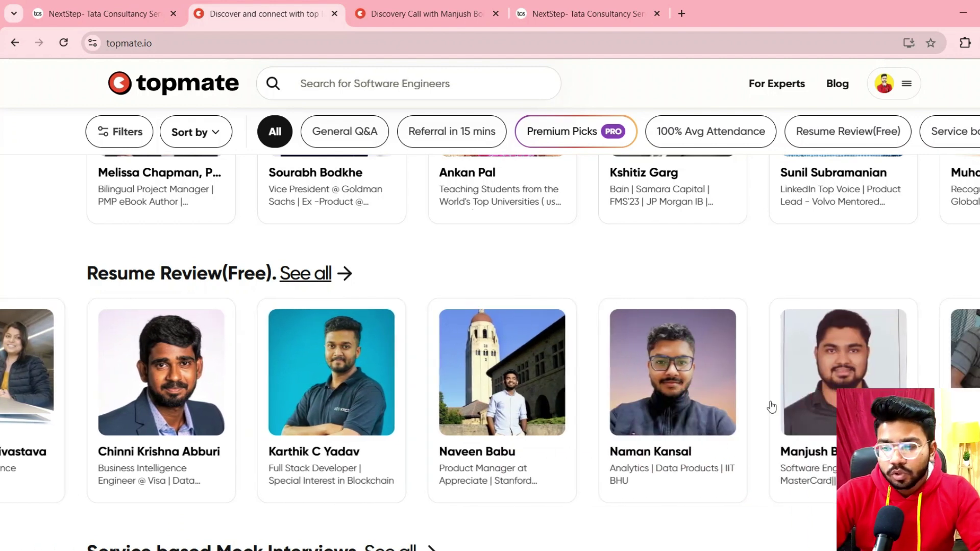
pyautogui.click(816, 368)
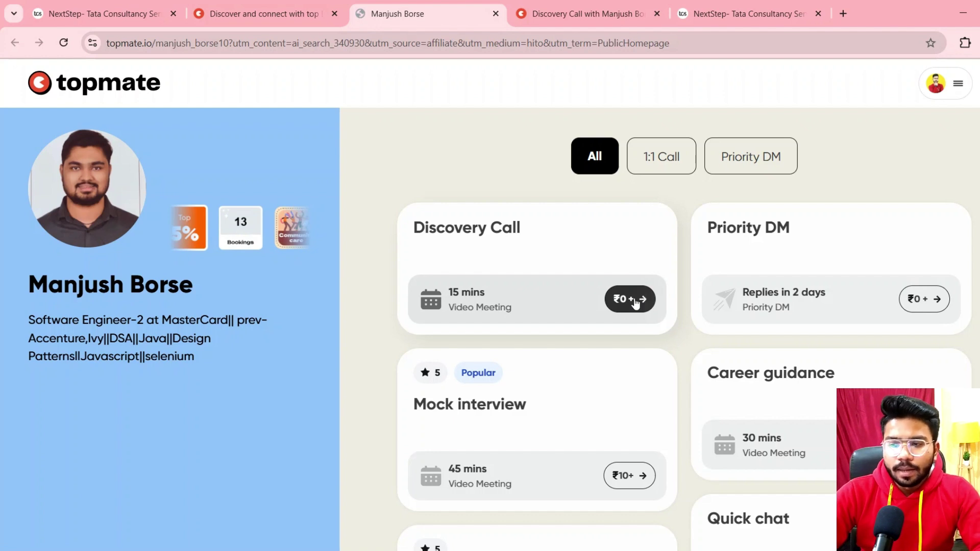
# Step: Open the mentor's 15-minute Discovery Call booking page and review the time slots for Fri 21 Feb
pyautogui.click(635, 301)
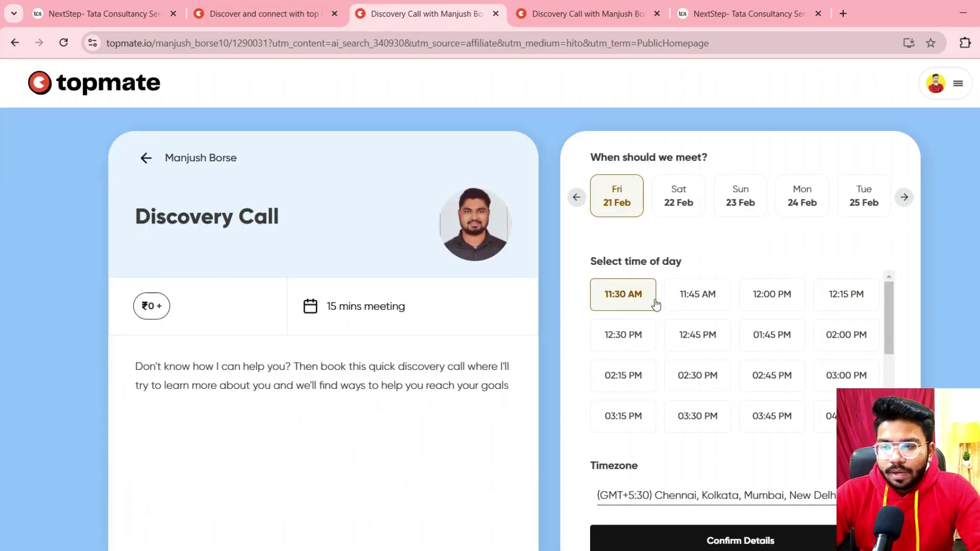
pyautogui.scroll(-2, 654, 304)
pyautogui.scroll(2, 735, 326)
pyautogui.scroll(-2, 733, 339)
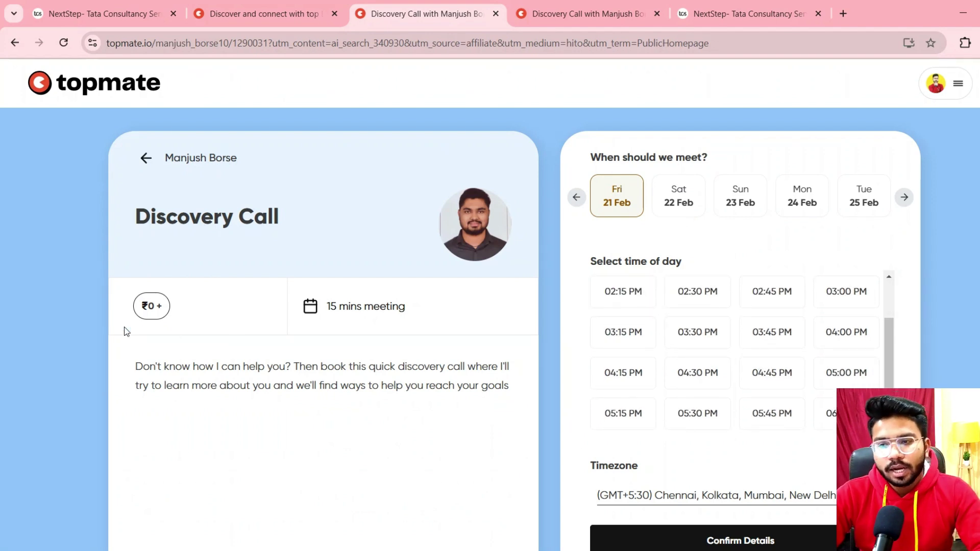
# Step: Return to the Topmate home page and look through the mentors under Service based Mock Interviews
pyautogui.click(238, 14)
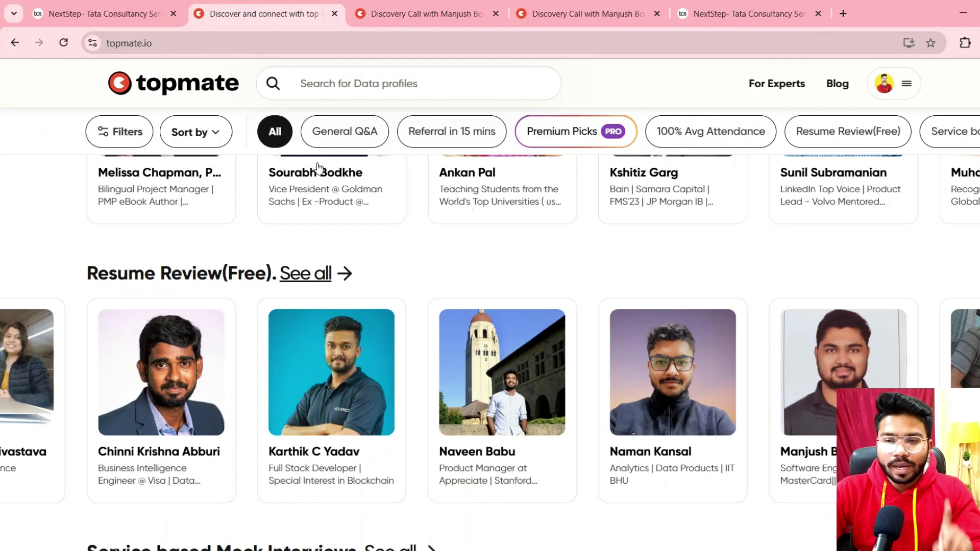
pyautogui.scroll(-4, 316, 166)
pyautogui.scroll(-3, 317, 166)
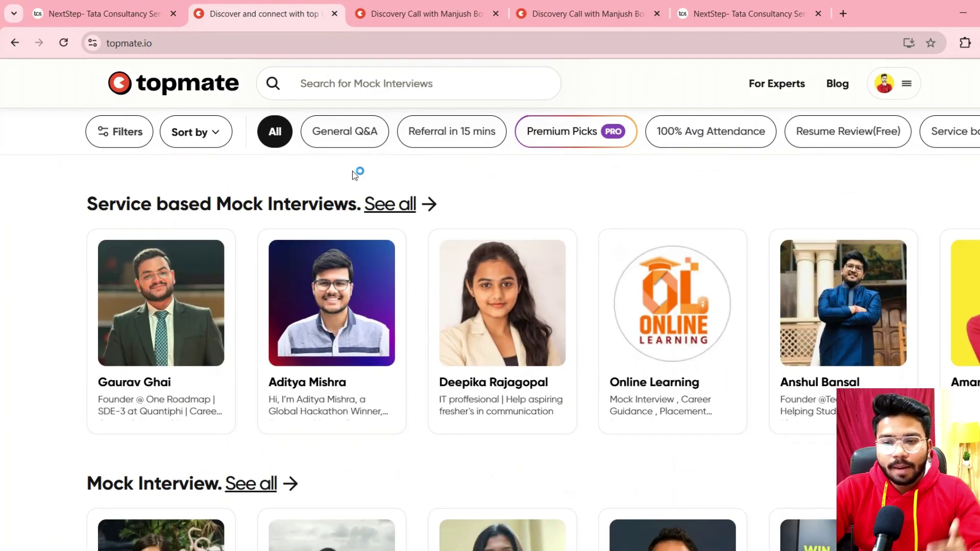
pyautogui.hscroll(2, 510, 302)
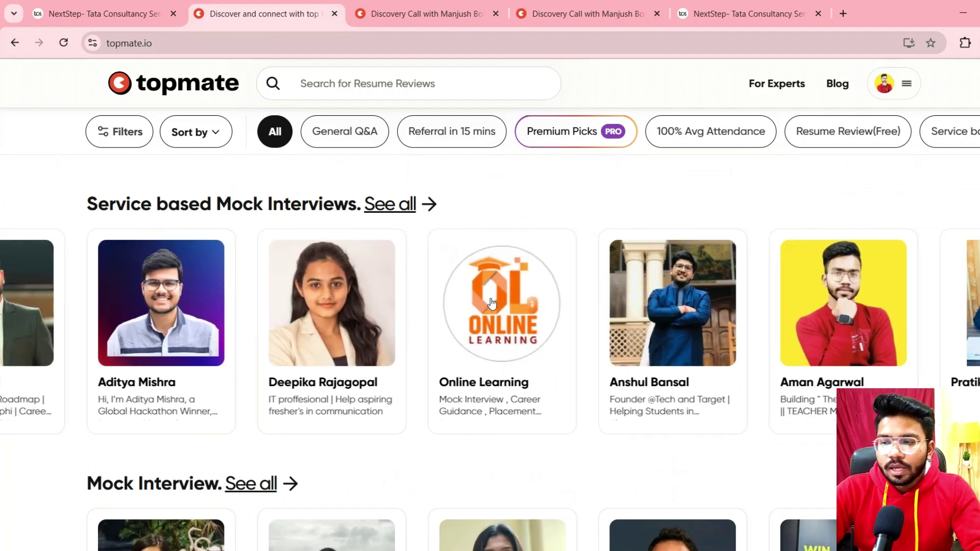
pyautogui.hscroll(2, 821, 337)
pyautogui.click(831, 331)
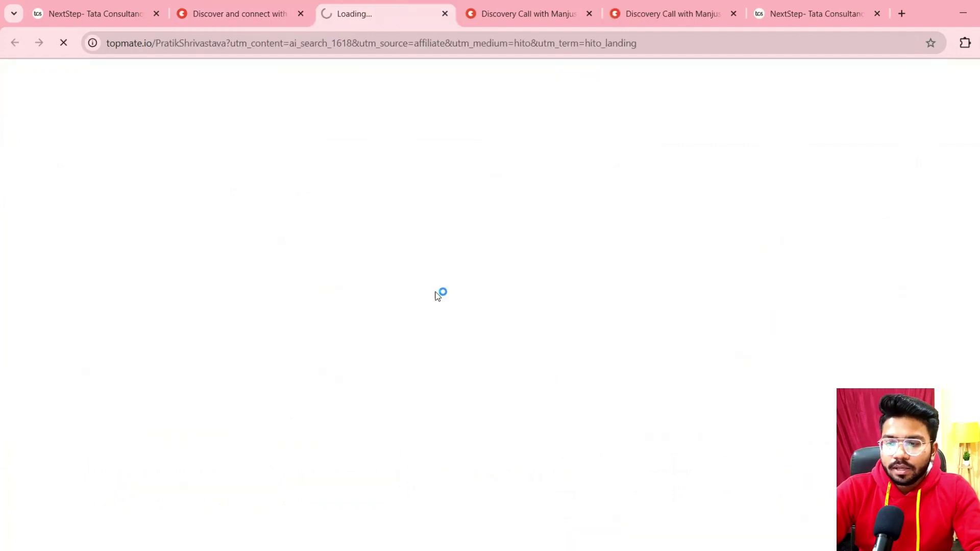
pyautogui.click(255, 14)
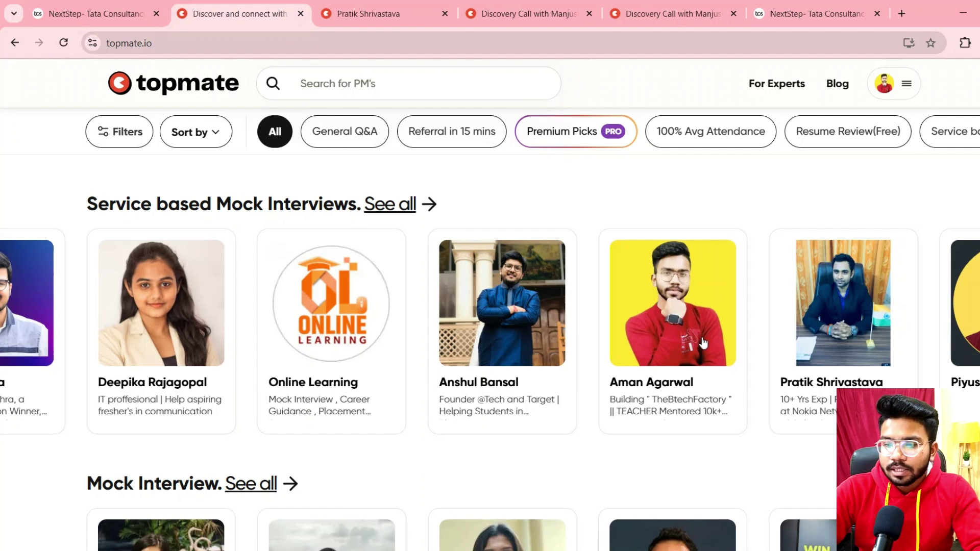
# Step: Open the profile of the TheBtechFactory mentor and review the sessions and products offered
pyautogui.click(688, 361)
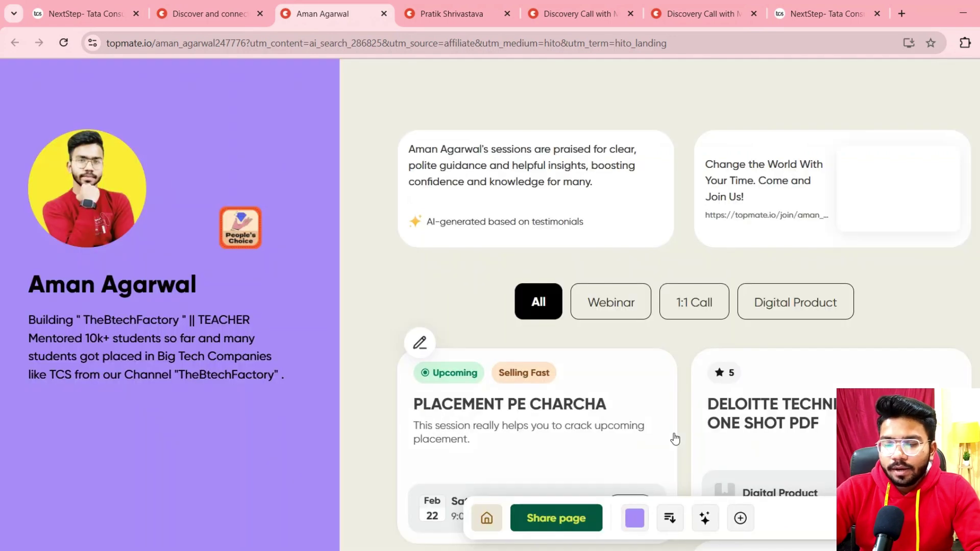
pyautogui.scroll(-15, 675, 439)
pyautogui.scroll(-10, 675, 439)
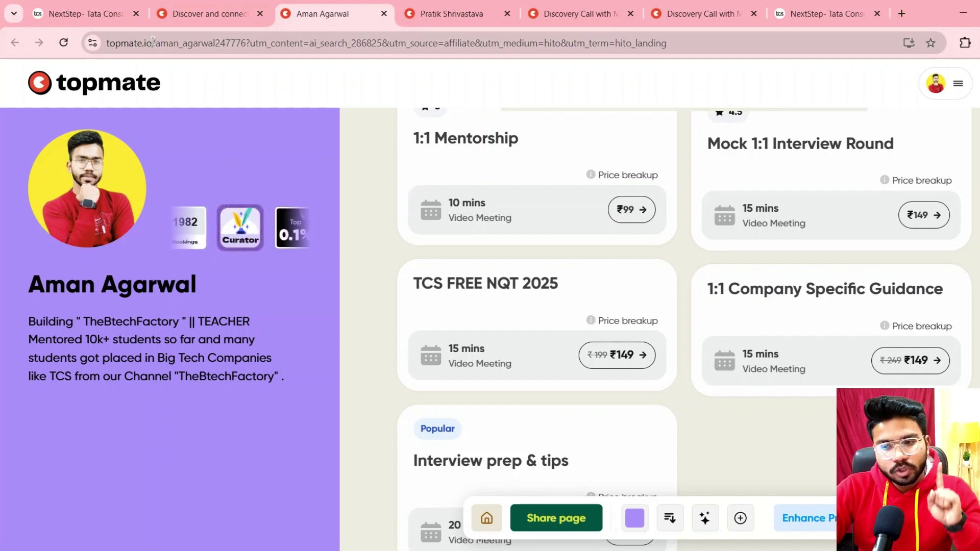
# Step: Switch to the TCS NextStep application form and review the list of locations for the nearest TCS office
pyautogui.click(99, 18)
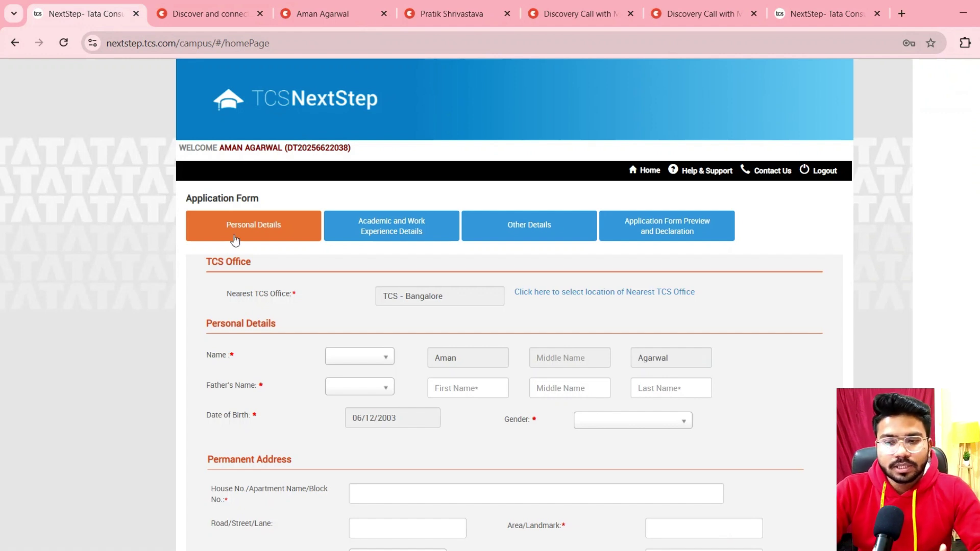
pyautogui.scroll(-1, 305, 277)
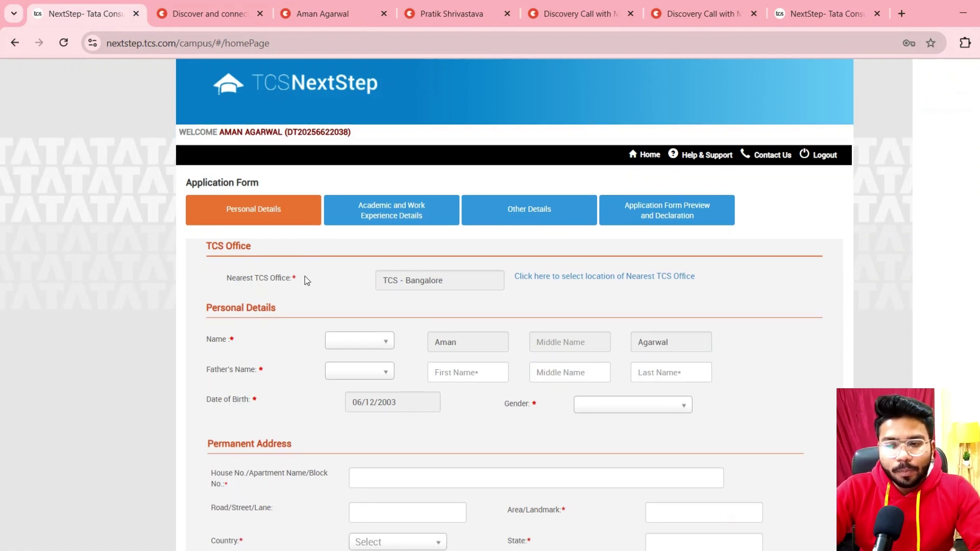
pyautogui.scroll(-2, 319, 284)
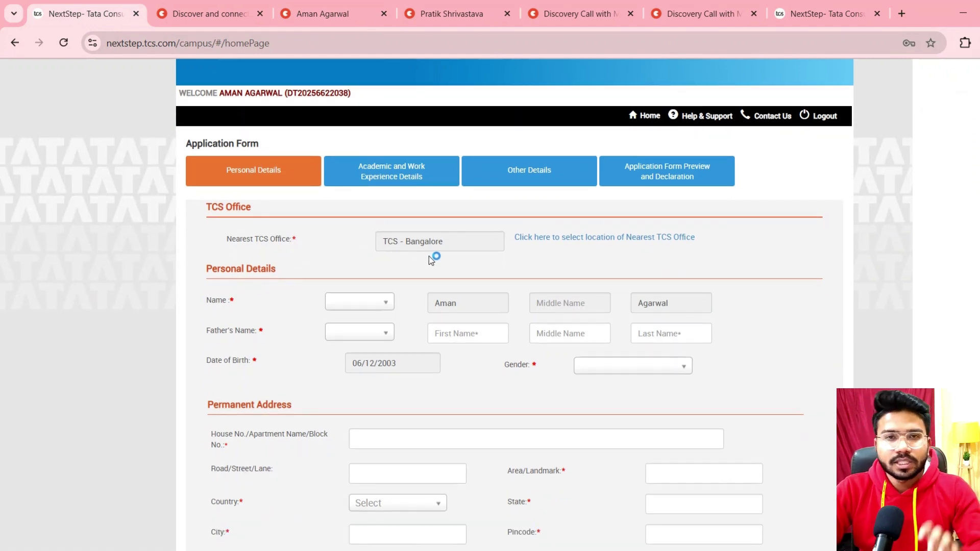
pyautogui.click(559, 237)
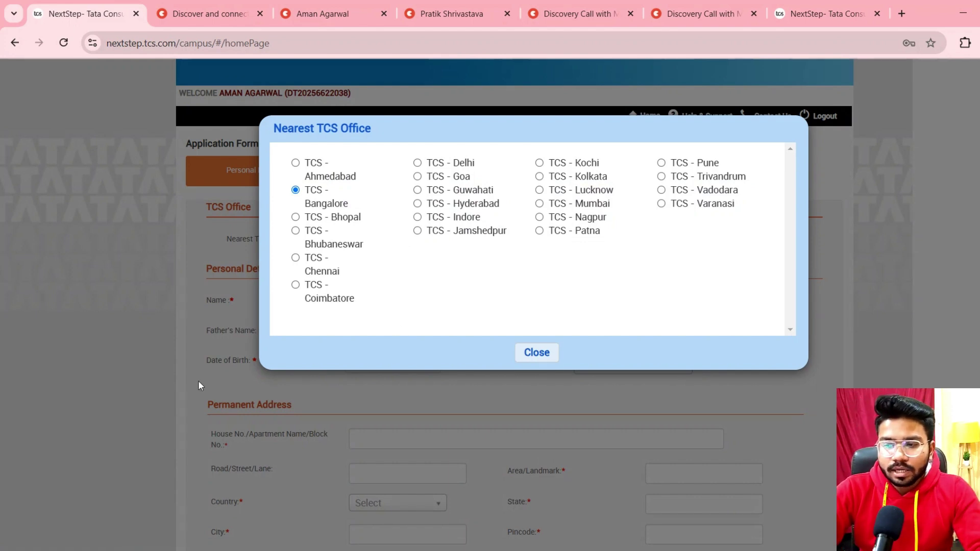
pyautogui.click(531, 353)
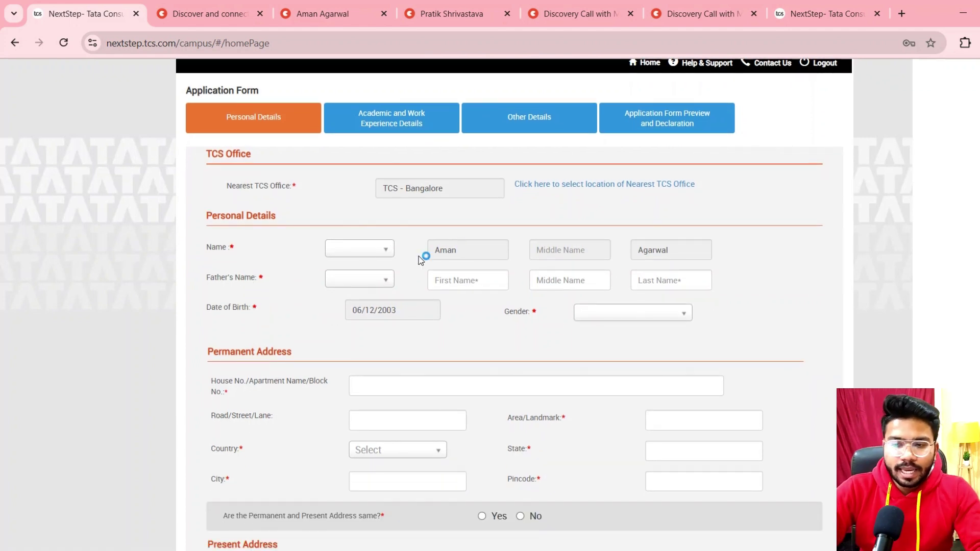
# Step: Review the fields for personal details, permanent address, present address and contact details in the Personal Details section
pyautogui.scroll(-1, 351, 315)
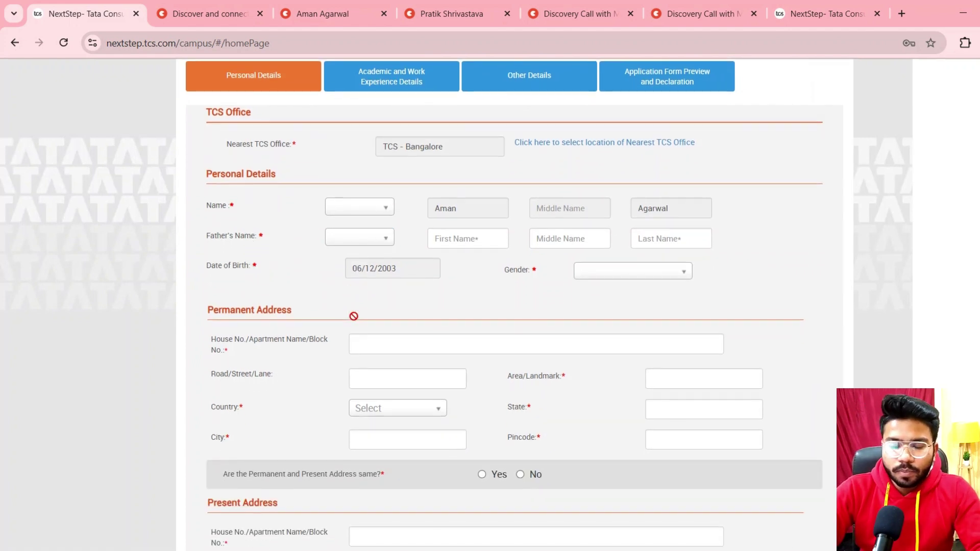
pyautogui.scroll(-2, 336, 335)
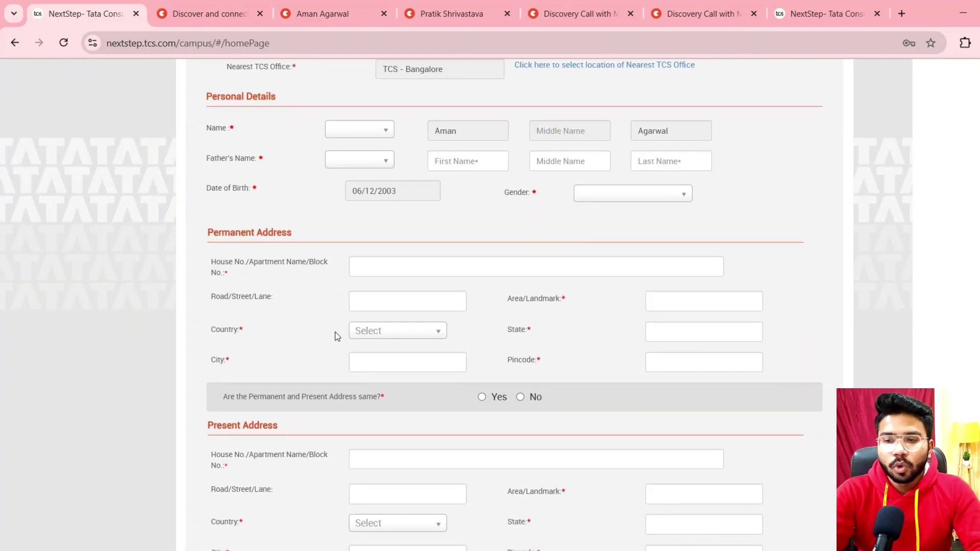
pyautogui.click(335, 332)
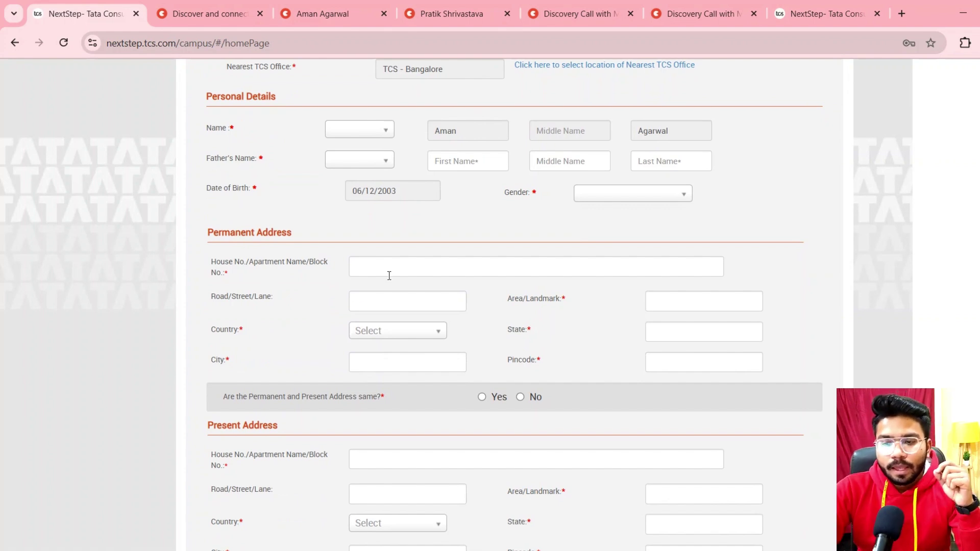
pyautogui.scroll(-2, 389, 275)
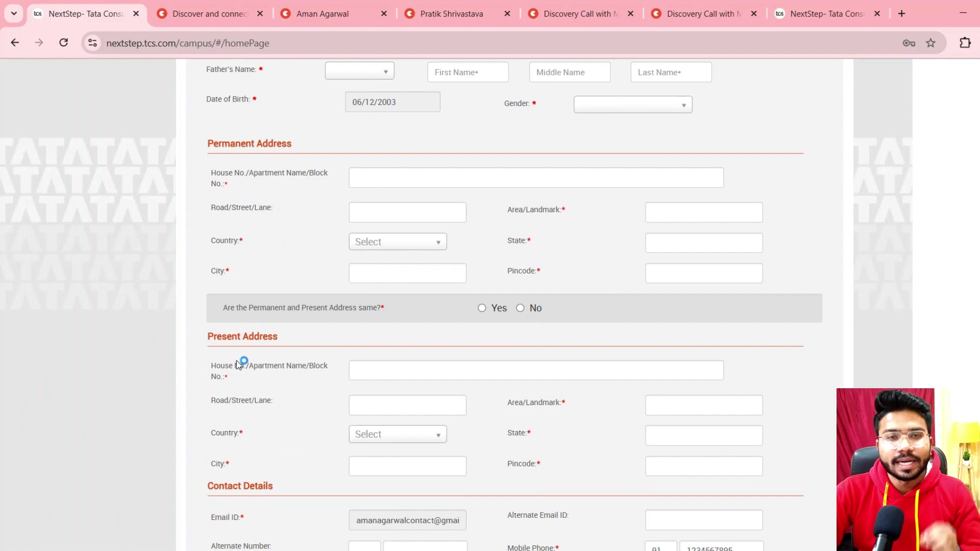
pyautogui.click(333, 356)
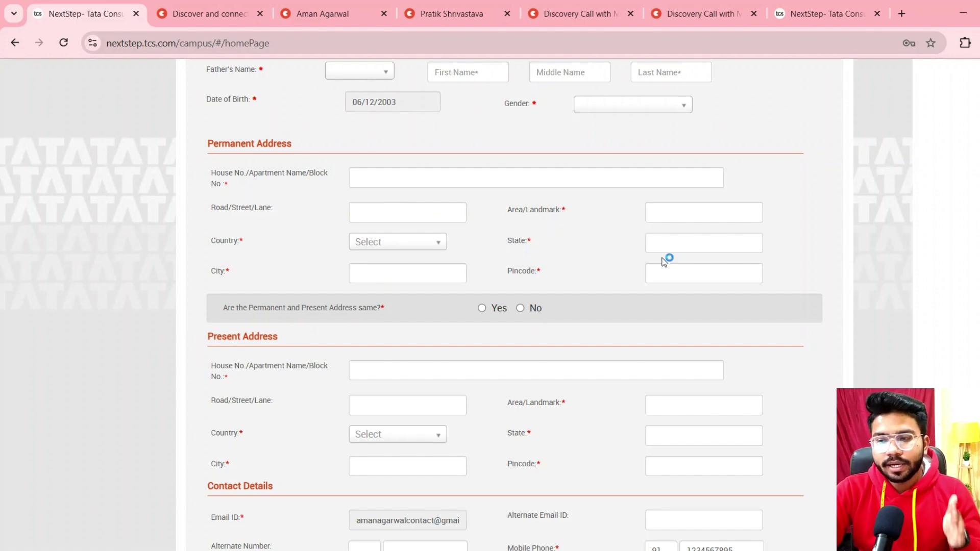
pyautogui.scroll(-2, 677, 228)
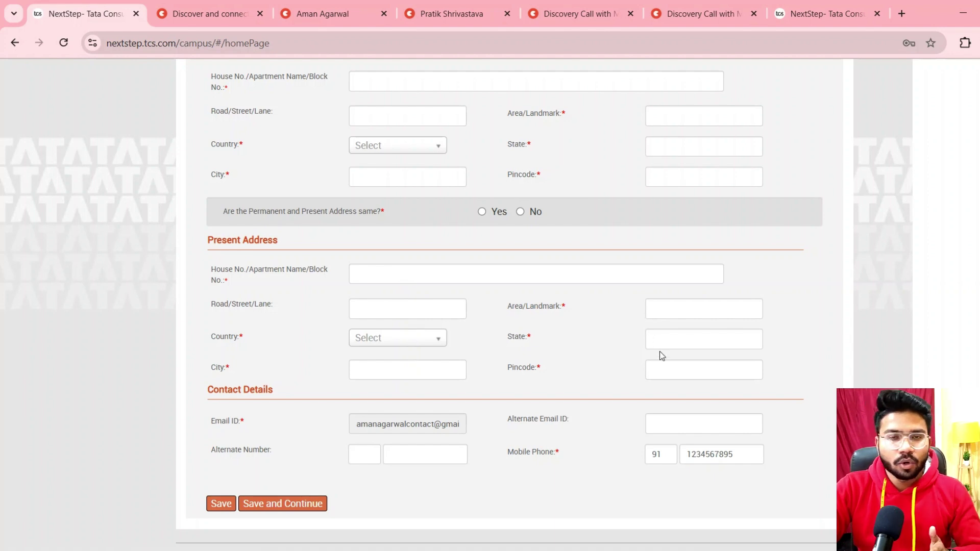
pyautogui.scroll(-1, 659, 355)
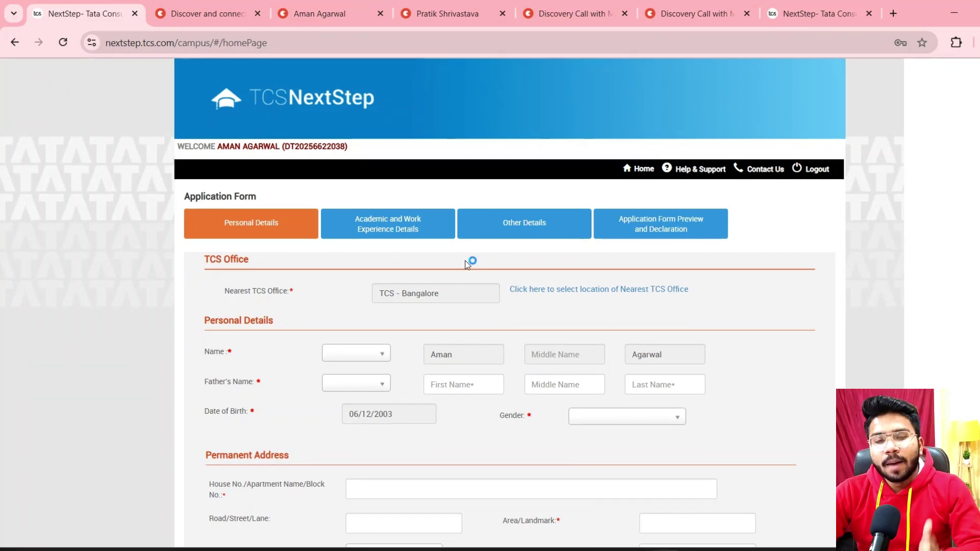
# Step: Open Academic and Work Experience Details and review the instructions, Highest Qualification Category Details and Graduate fields
pyautogui.click(416, 235)
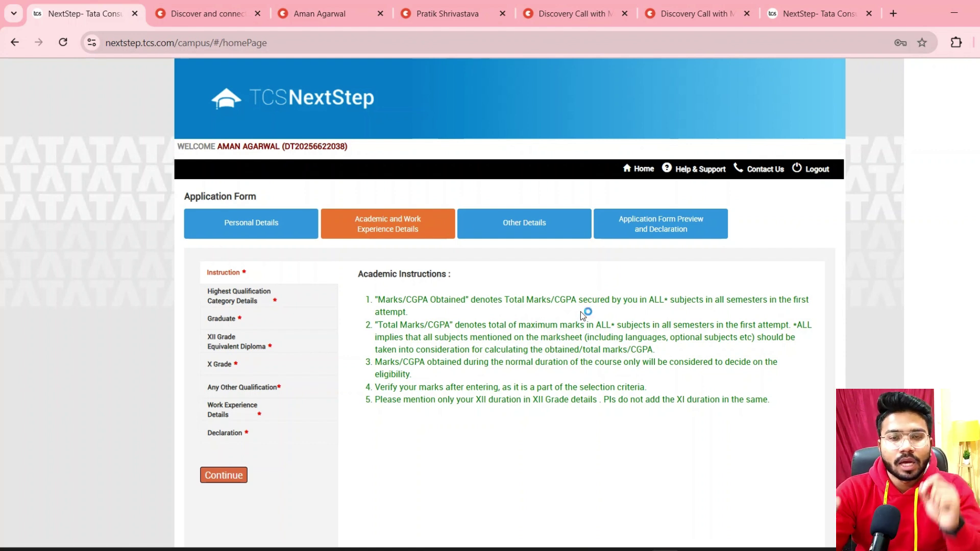
pyautogui.click(285, 307)
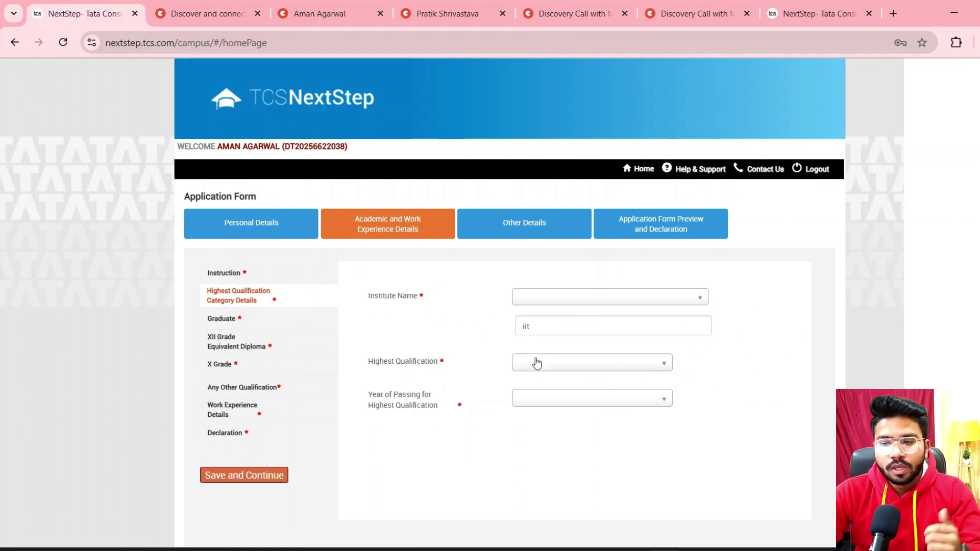
pyautogui.click(241, 326)
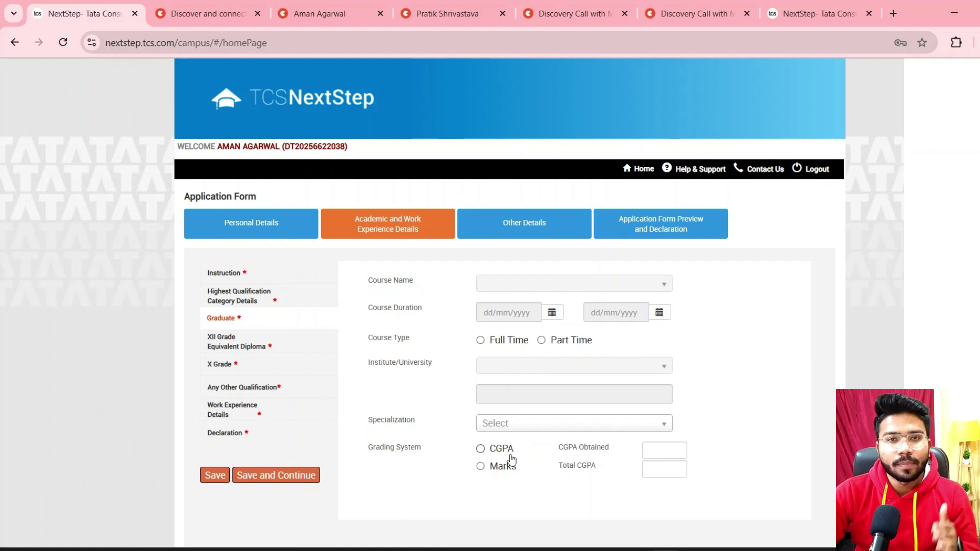
# Step: Continue to XII Grade Equivalent Diploma without saving the graduate details and review its course and grading fields
pyautogui.click(227, 346)
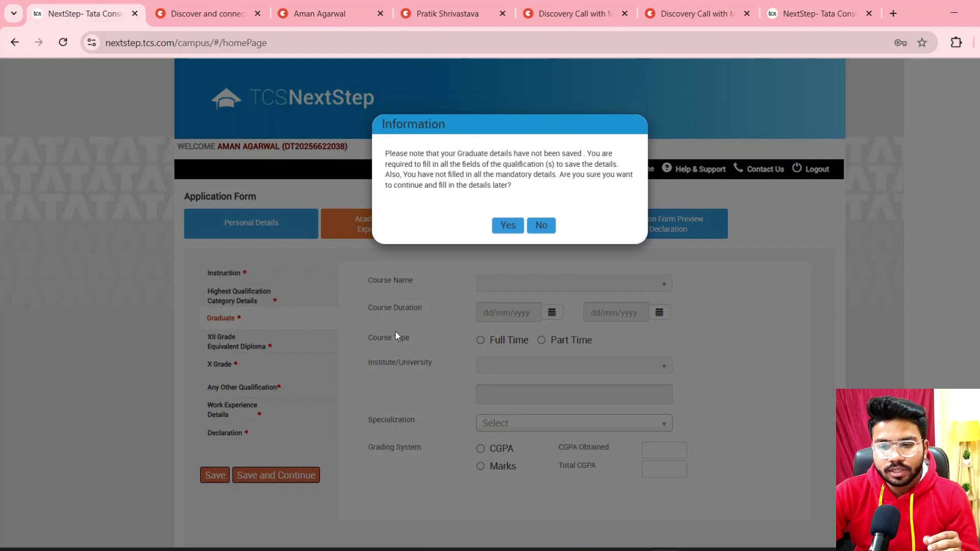
pyautogui.click(506, 225)
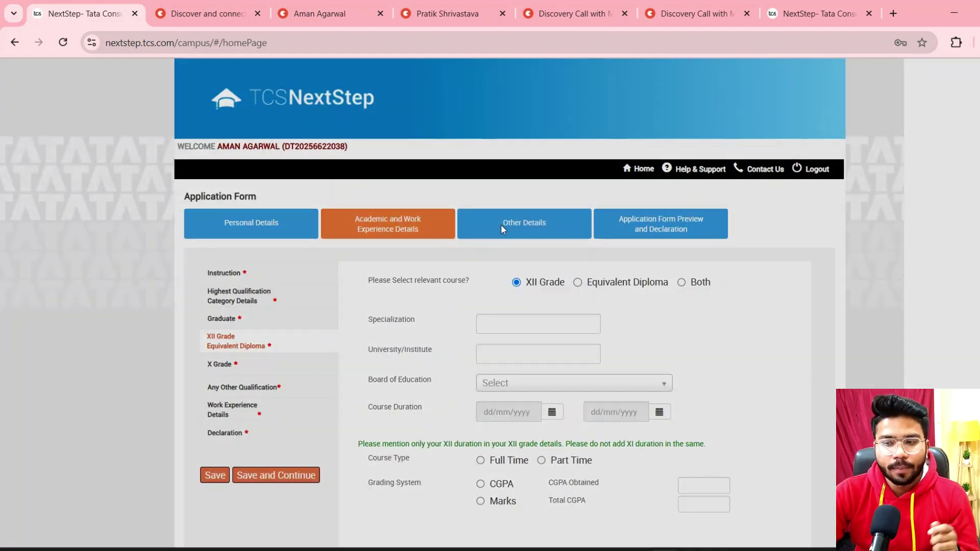
pyautogui.scroll(-1, 455, 296)
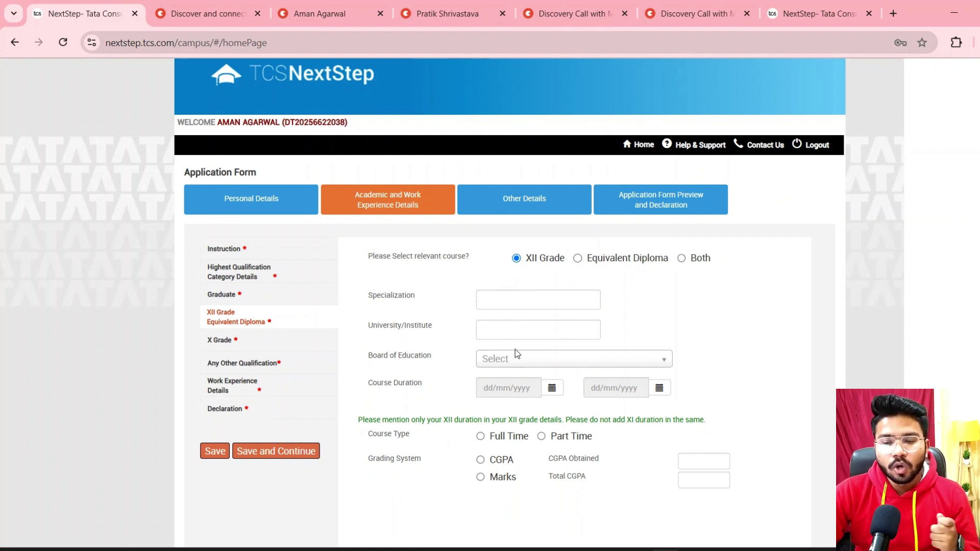
pyautogui.scroll(-1, 509, 408)
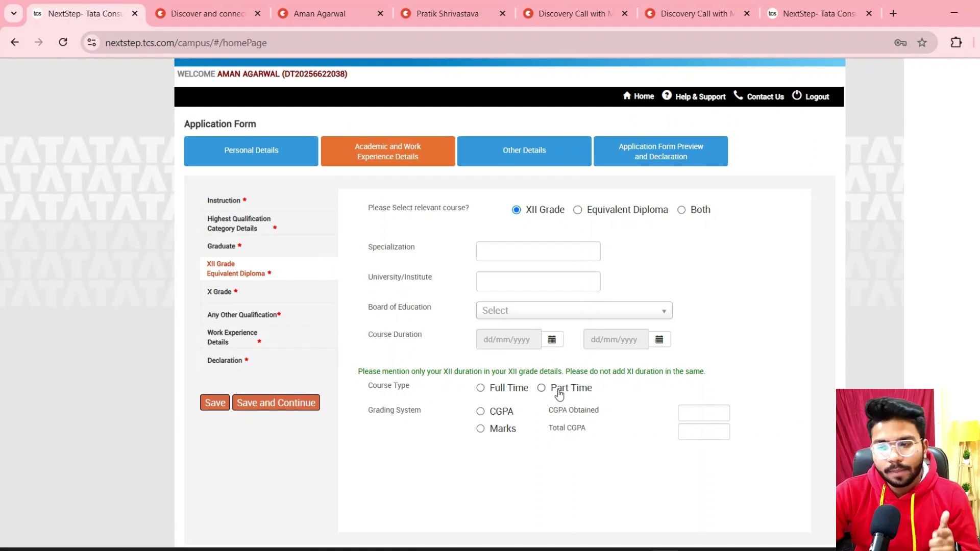
# Step: Go through the X Grade and Any Other Qualification sections to Work Experience Details, leaving the qualification details unsaved
pyautogui.click(255, 299)
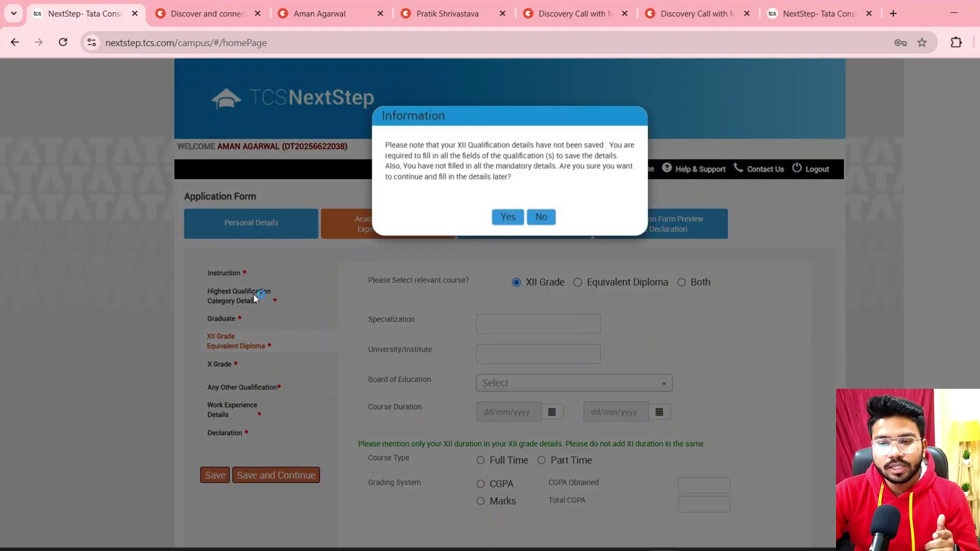
pyautogui.click(503, 230)
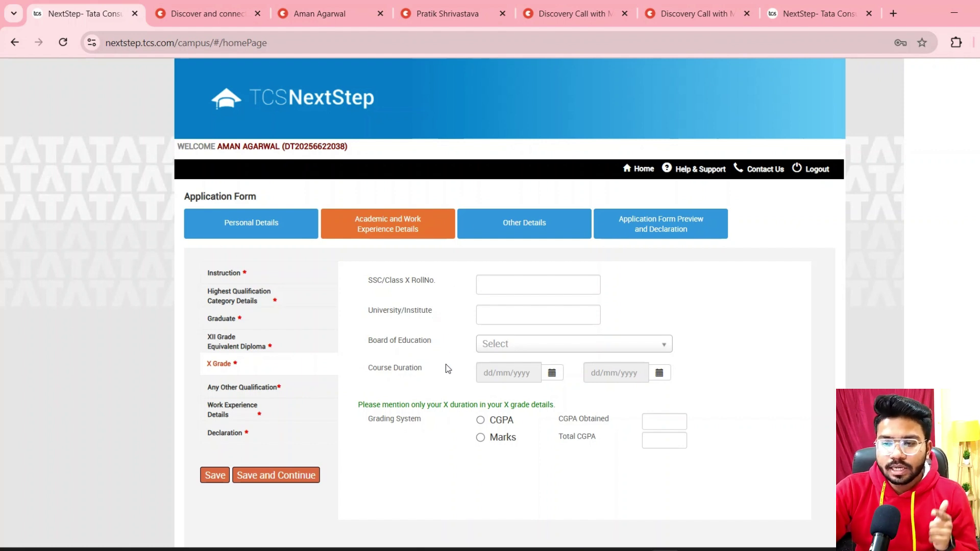
pyautogui.click(282, 388)
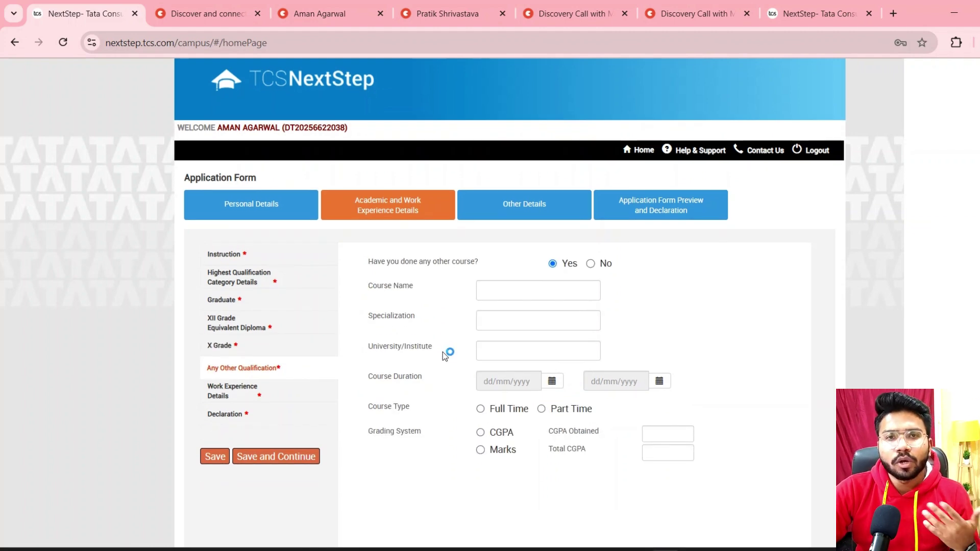
pyautogui.click(305, 391)
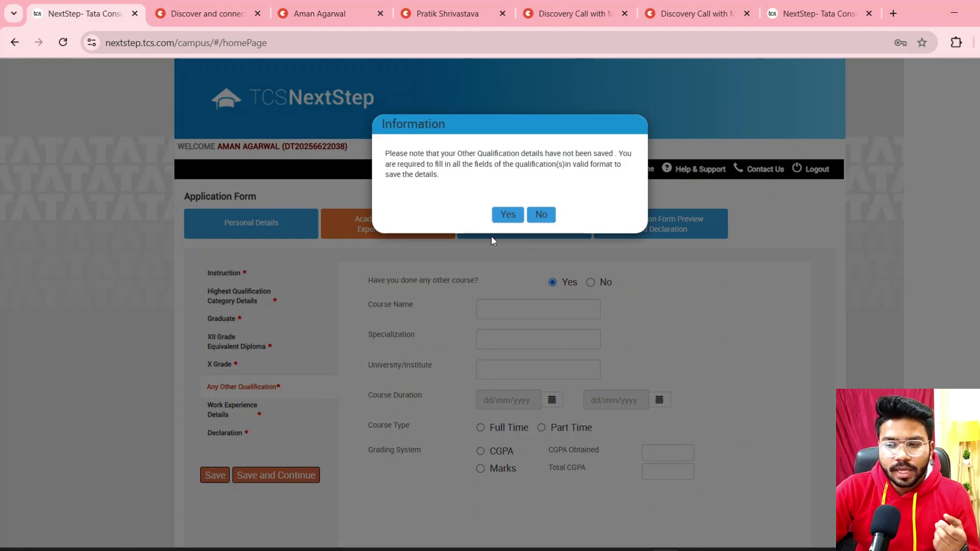
pyautogui.click(499, 219)
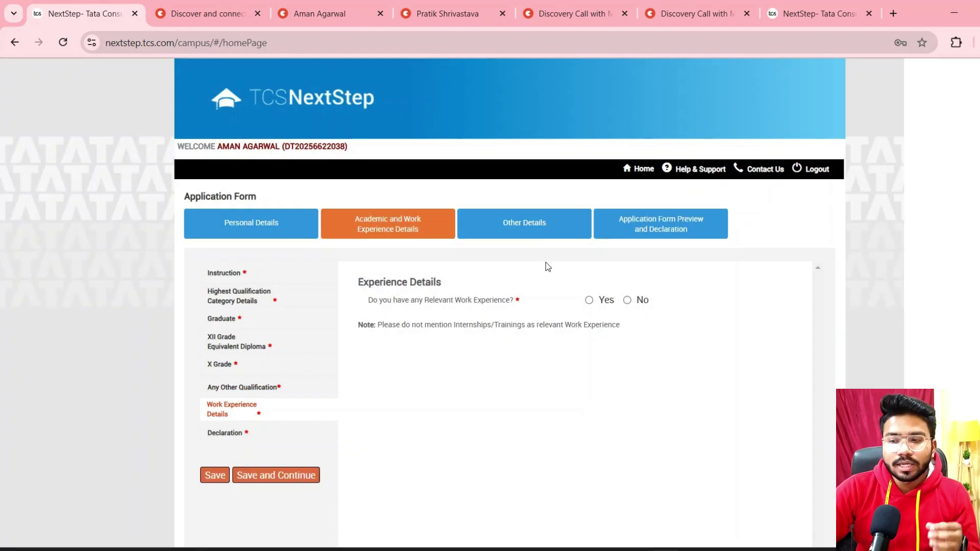
# Step: Open the academic Declaration section and review its questions on study breaks, backlogs, marks and TCSL eligibility
pyautogui.click(266, 438)
pyautogui.scroll(-3, 587, 357)
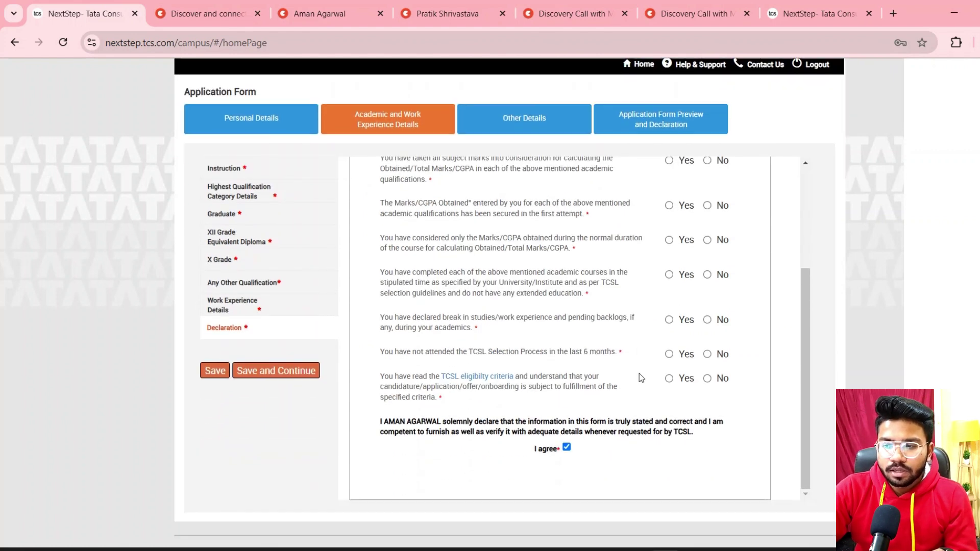
pyautogui.scroll(3, 562, 342)
pyautogui.scroll(-1, 743, 325)
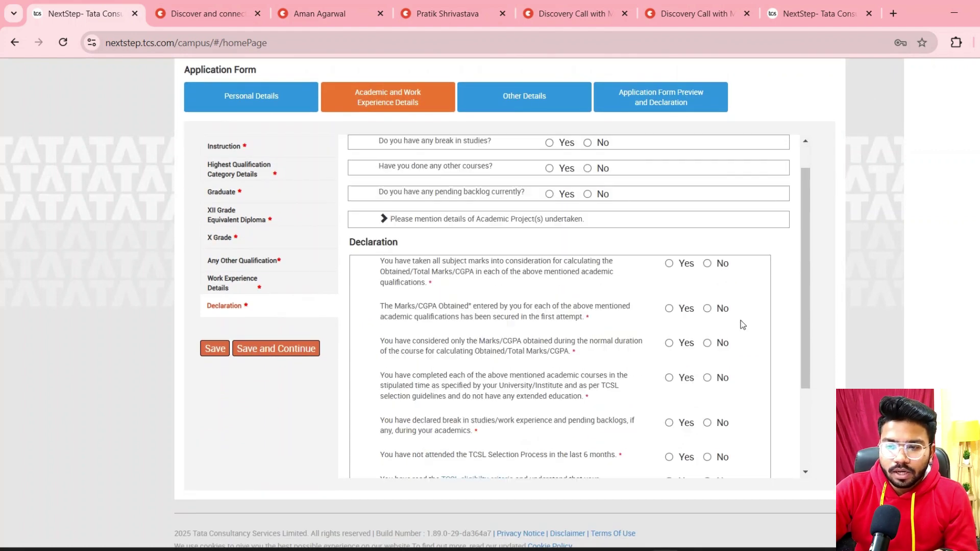
pyautogui.scroll(1, 743, 324)
# Step: Open Other Details and review the nationality, languages known and language certifications fields
pyautogui.click(516, 100)
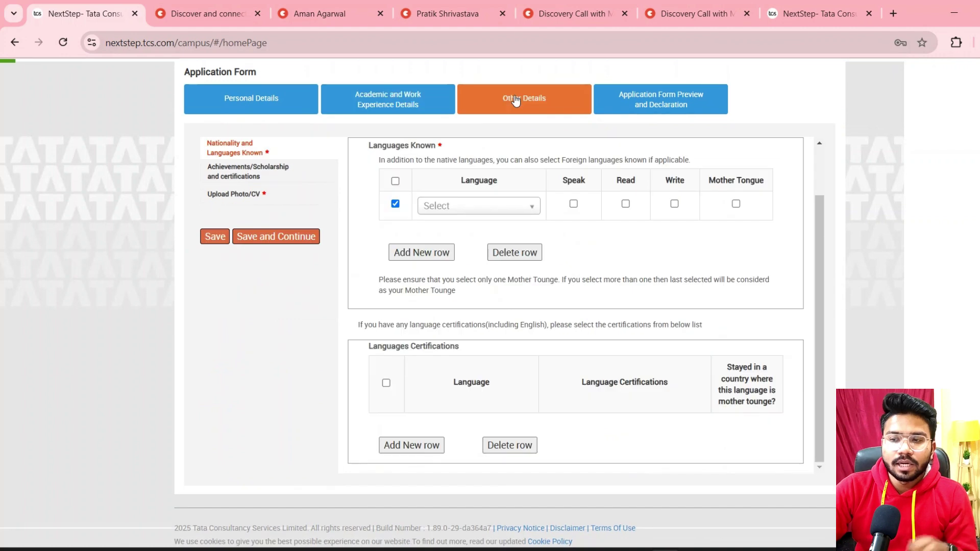
pyautogui.scroll(2, 434, 185)
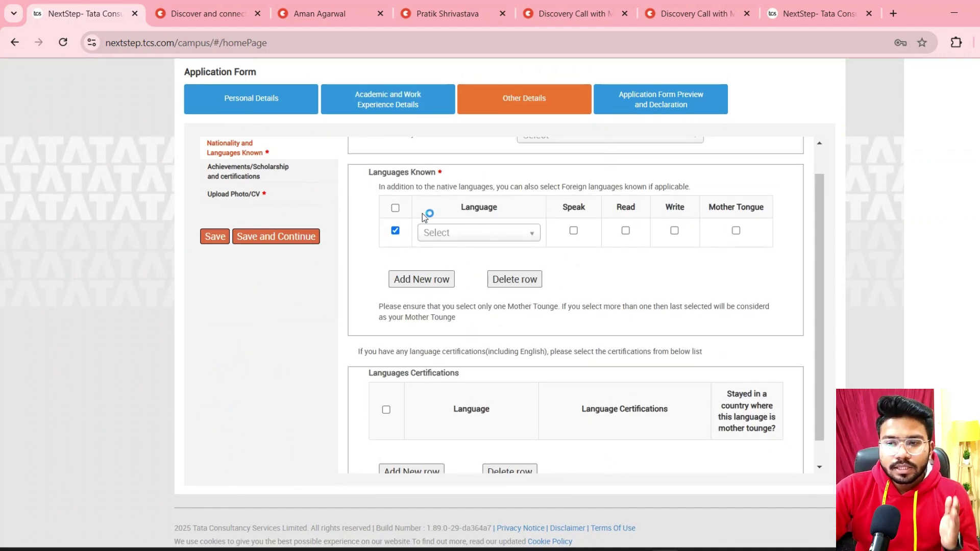
pyautogui.scroll(2, 424, 216)
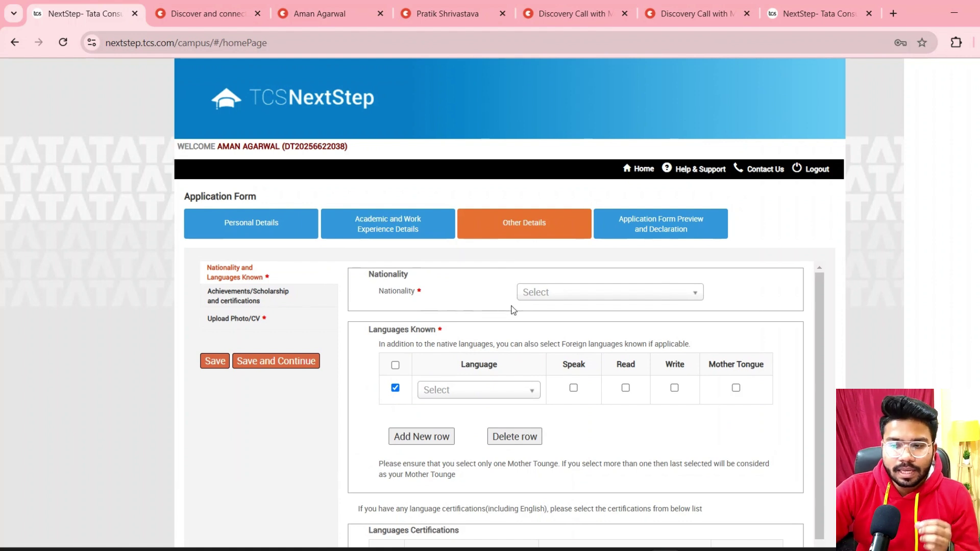
pyautogui.scroll(-1, 513, 310)
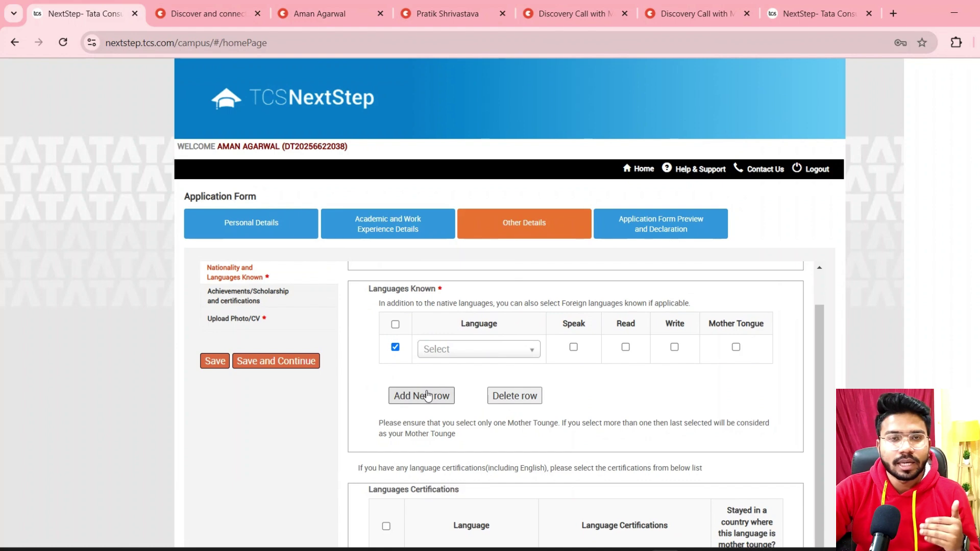
pyautogui.scroll(-1, 427, 395)
pyautogui.scroll(-2, 519, 494)
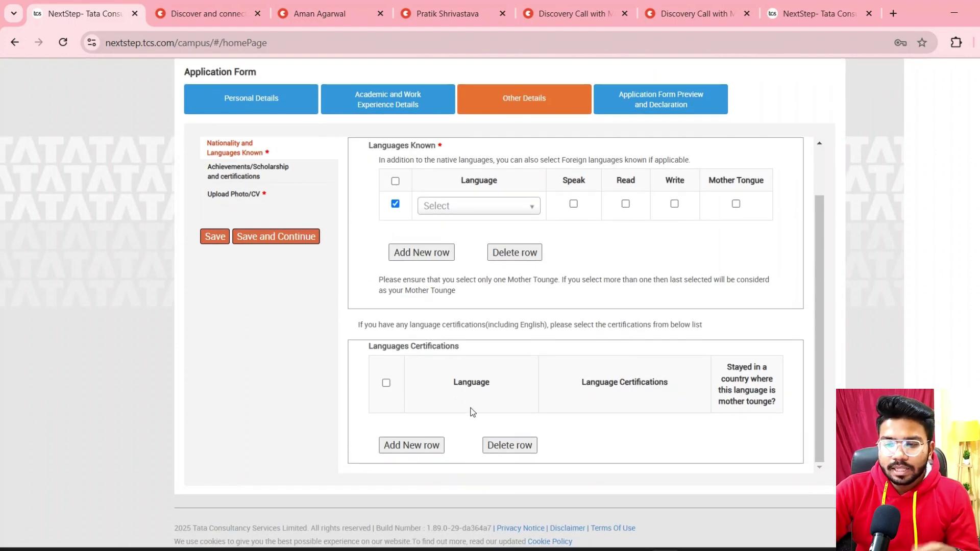
# Step: Review the Achievements/Scholarship and certifications section and the Upload Photo/CV requirements
pyautogui.click(247, 166)
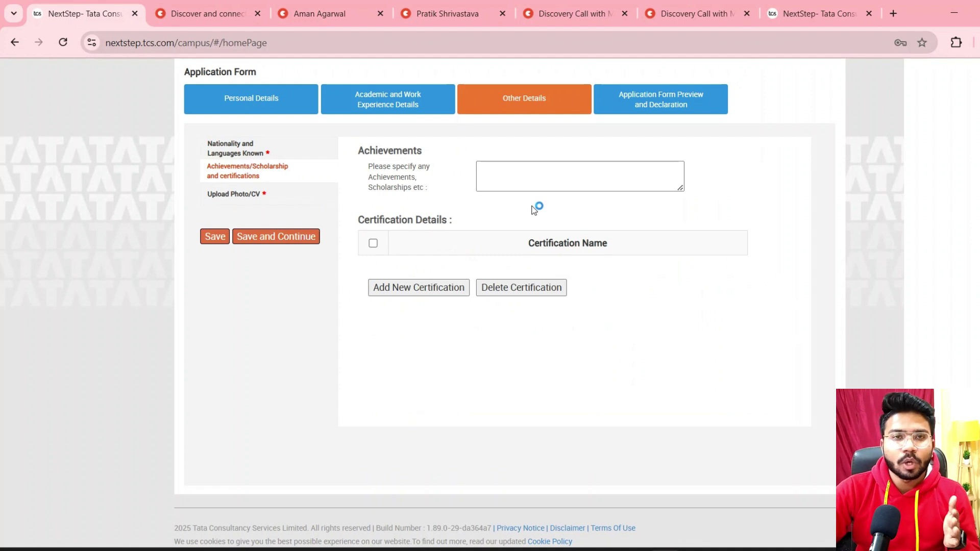
pyautogui.click(256, 196)
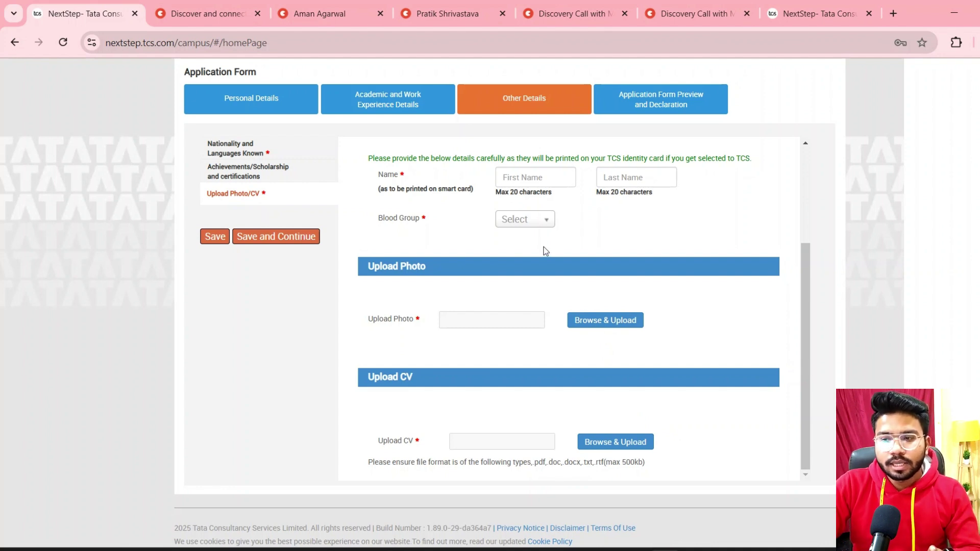
pyautogui.scroll(2, 543, 250)
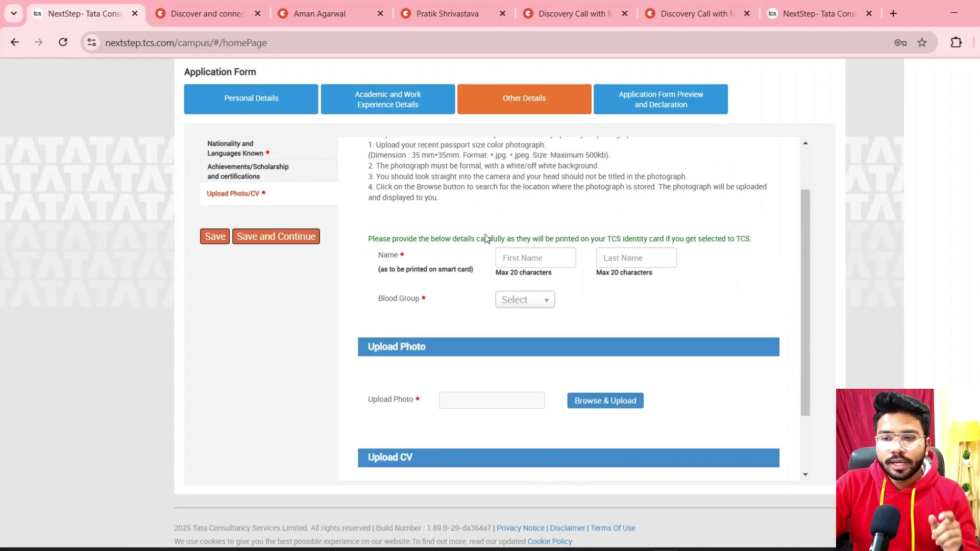
# Step: Open Application Form Preview and Declaration and review the security questions, preview instructions, earlier TCS tests declaration and terms and conditions
pyautogui.click(652, 98)
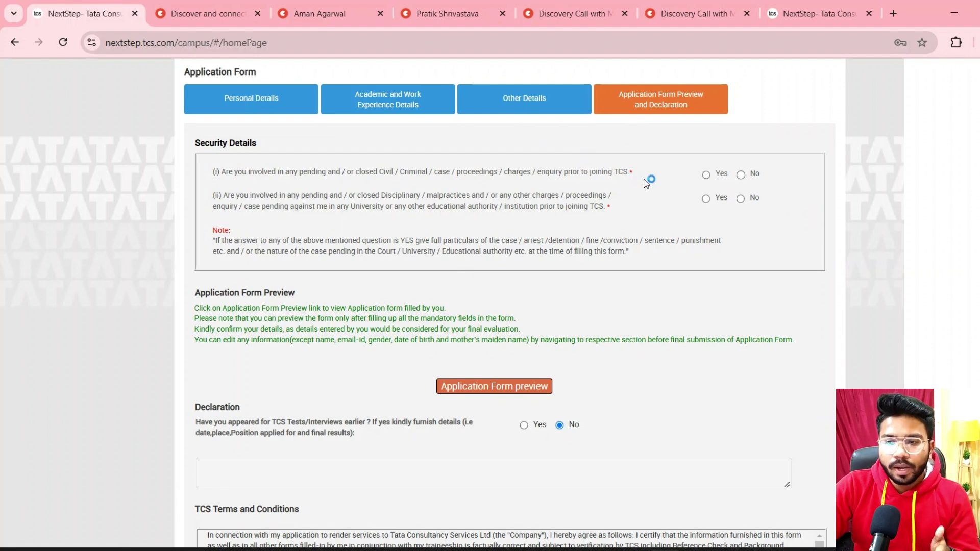
pyautogui.scroll(-1, 721, 188)
pyautogui.scroll(-2, 613, 230)
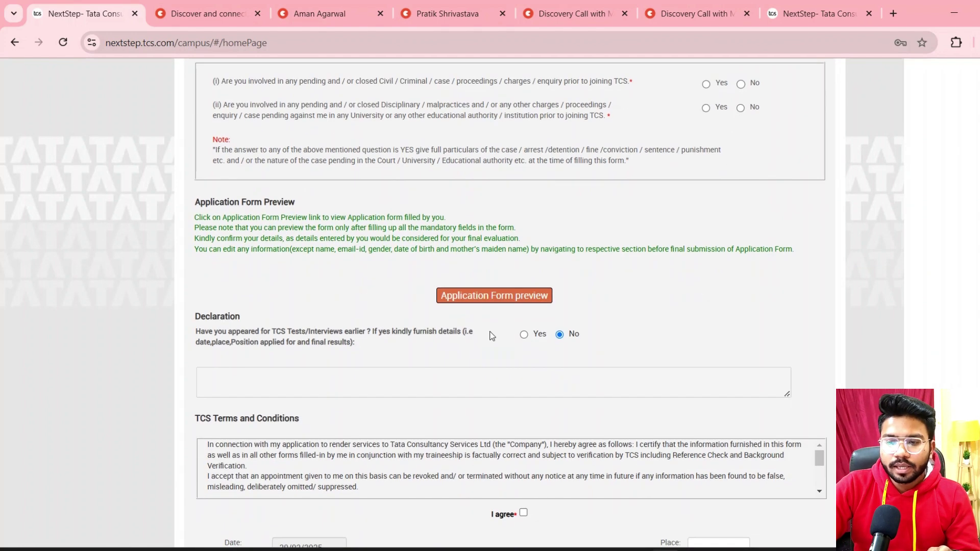
pyautogui.scroll(-2, 549, 320)
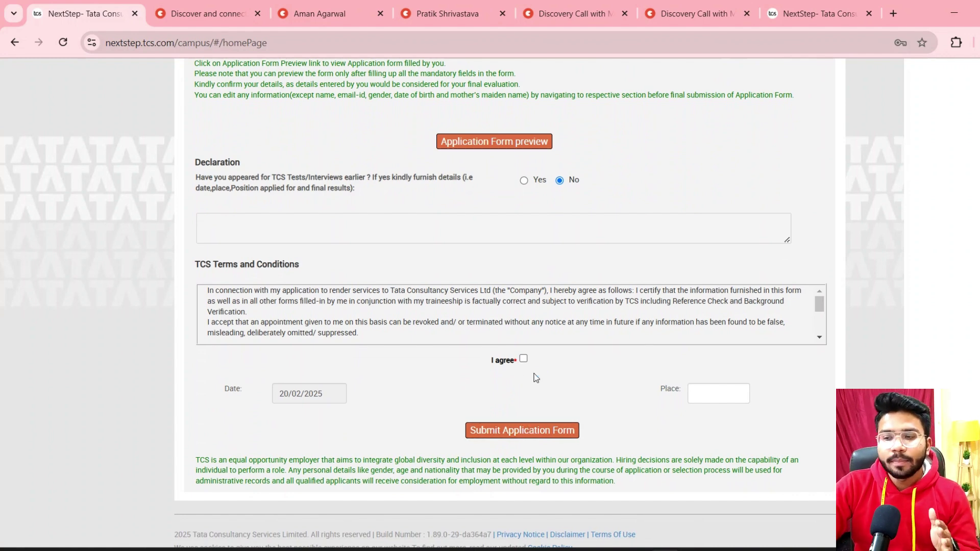
pyautogui.scroll(2, 535, 372)
pyautogui.scroll(1, 535, 373)
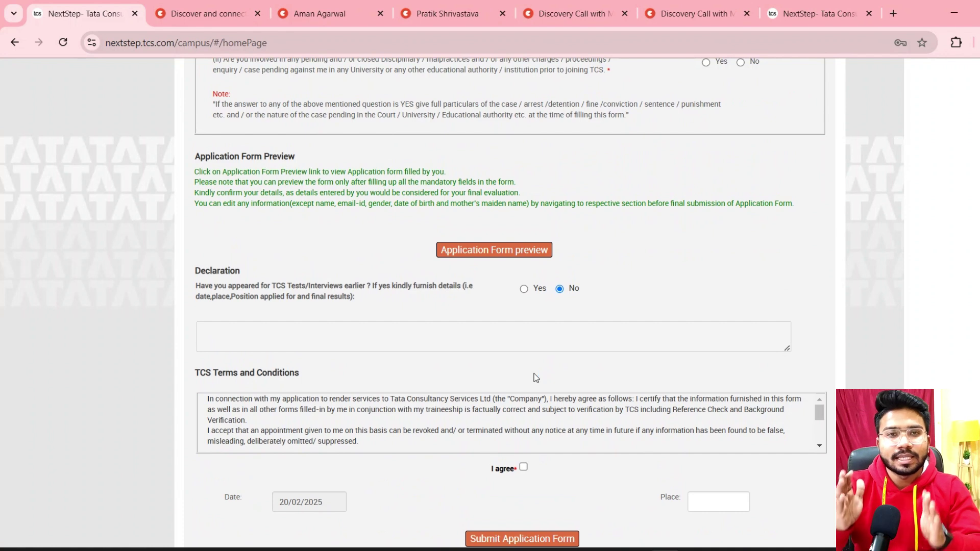
pyautogui.scroll(-1, 535, 378)
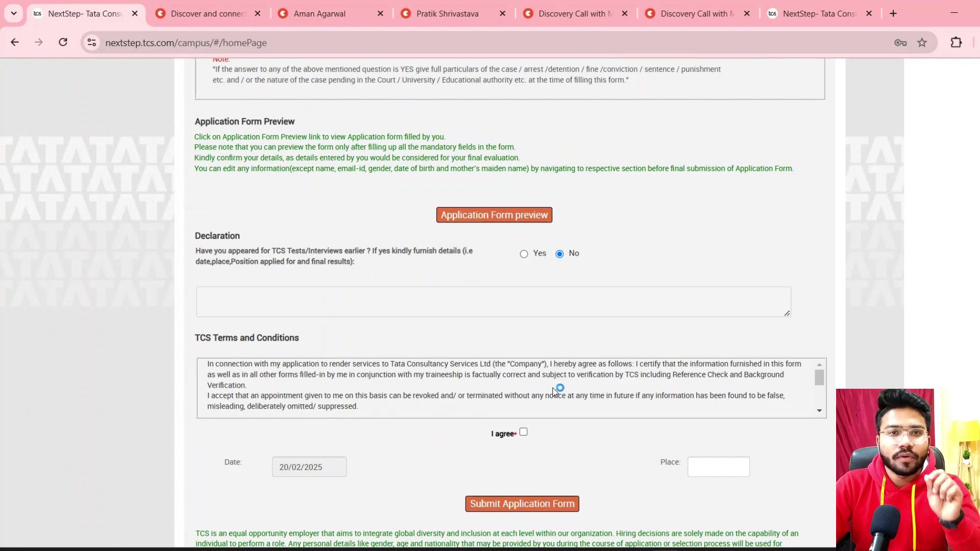
# Step: Recheck the Security Details questions and return to the agreement, date, place and form submission area
pyautogui.scroll(4, 554, 392)
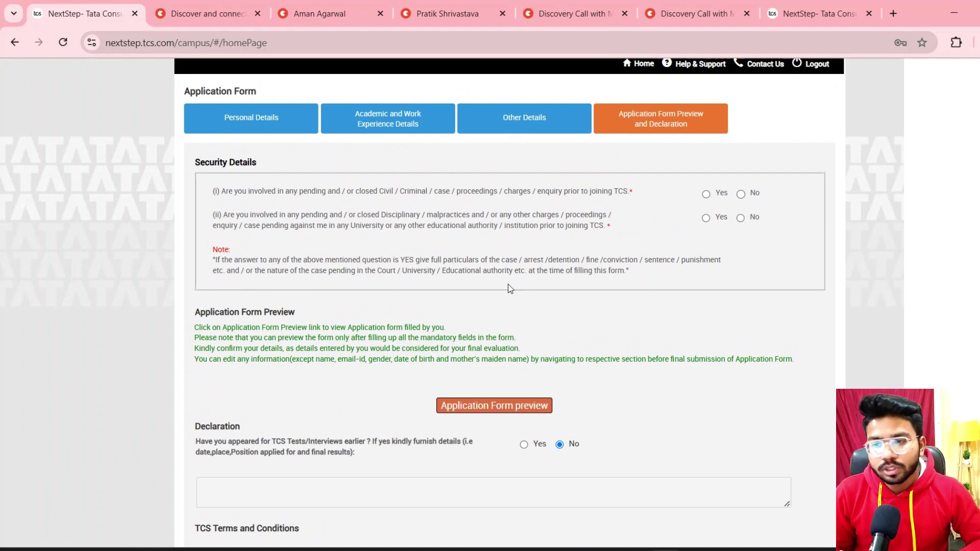
pyautogui.scroll(-5, 509, 286)
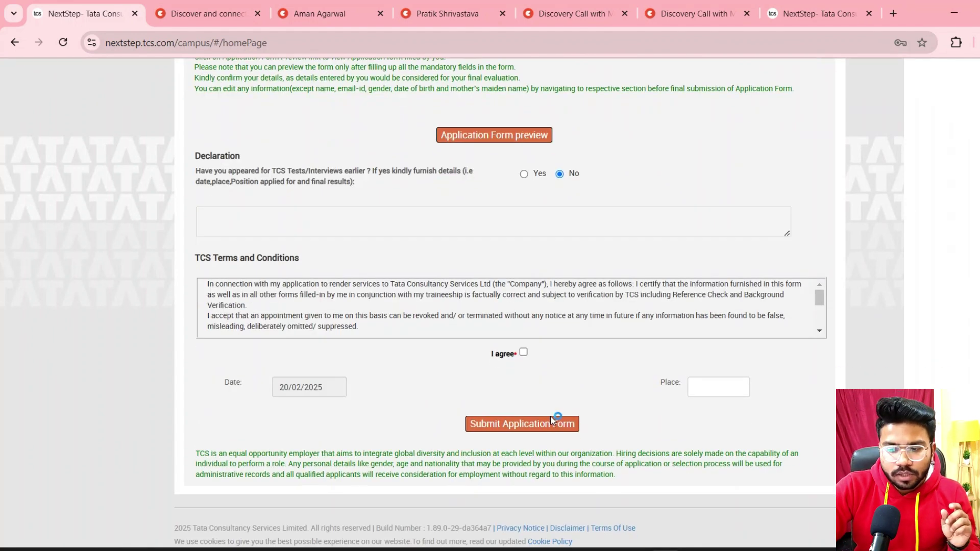
pyautogui.click(550, 425)
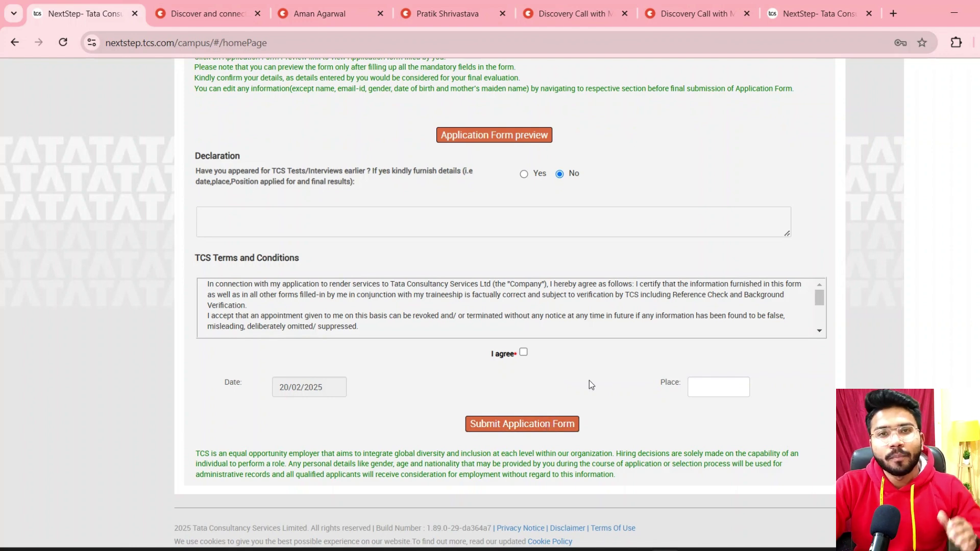